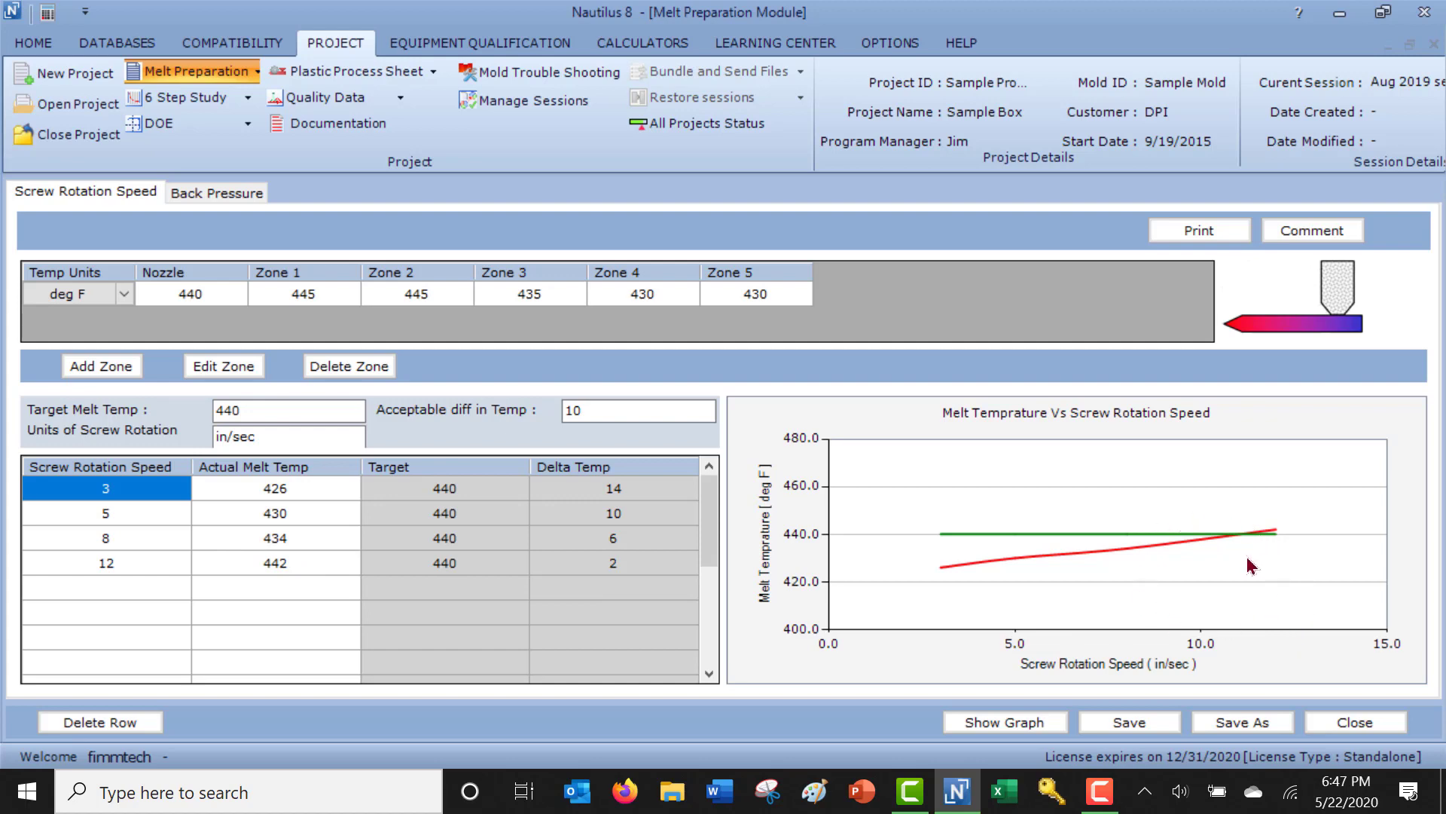
Review the back pressure study of the melt preparation session and close the session.
{"action": "left_click", "coordinate": [204, 199]}
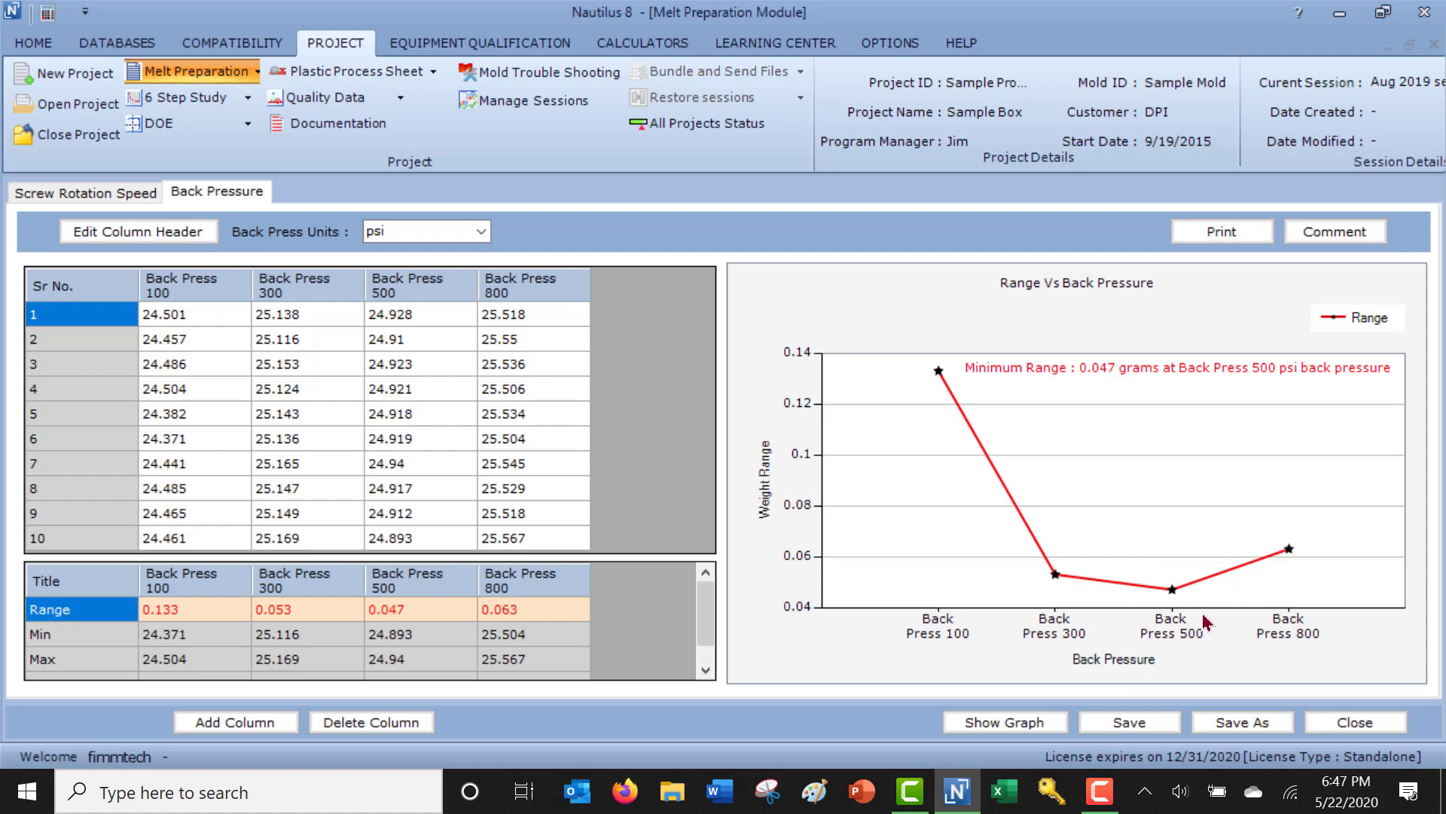
{"action": "left_click", "coordinate": [1355, 722]}
Open the 6 Step Study session Sept 18 Test 1 and review its viscosity, cavity balance, pressure drop and cosmetic process window studies.
{"action": "left_click", "coordinate": [246, 98]}
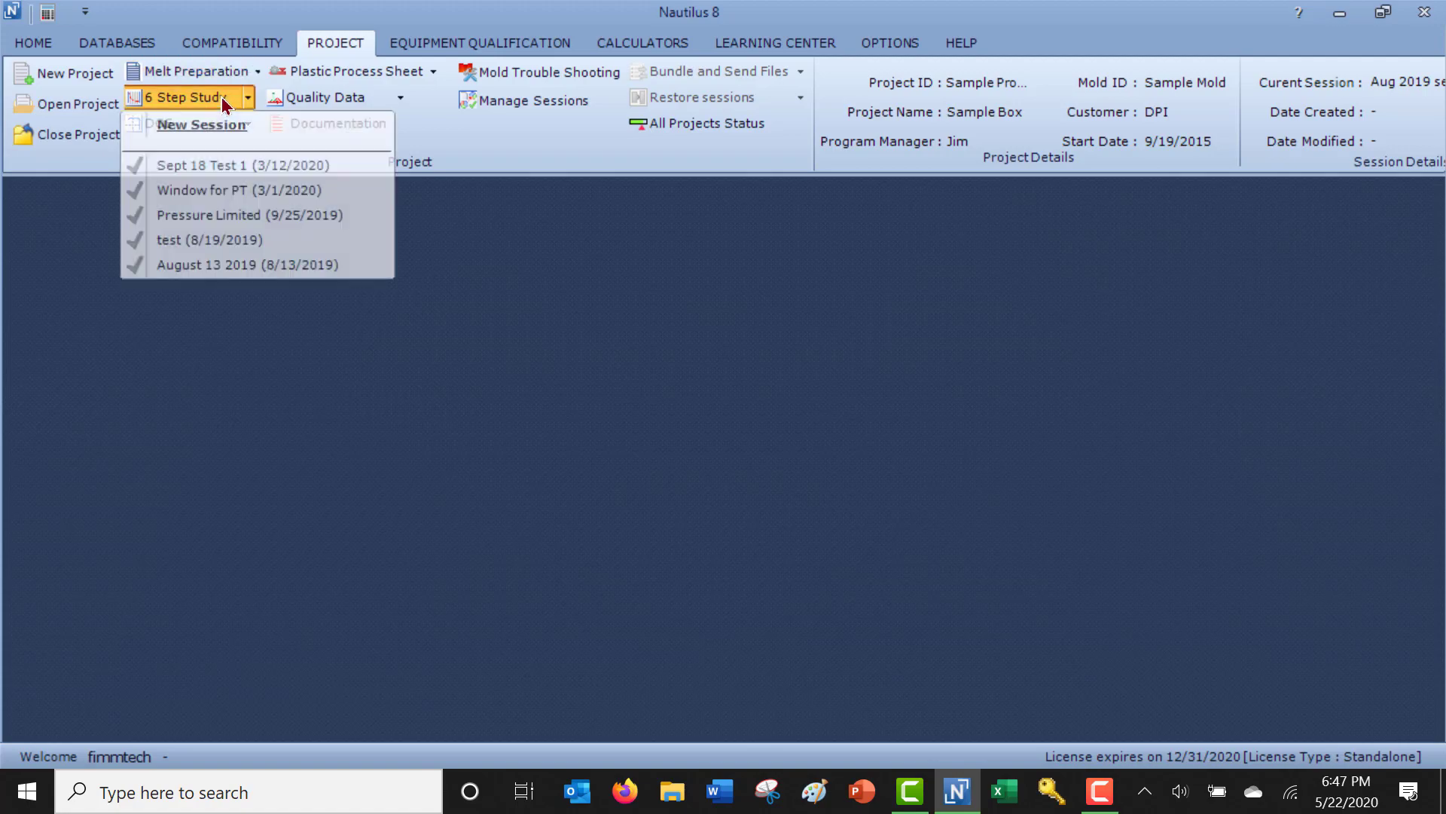
{"action": "left_click", "coordinate": [206, 165]}
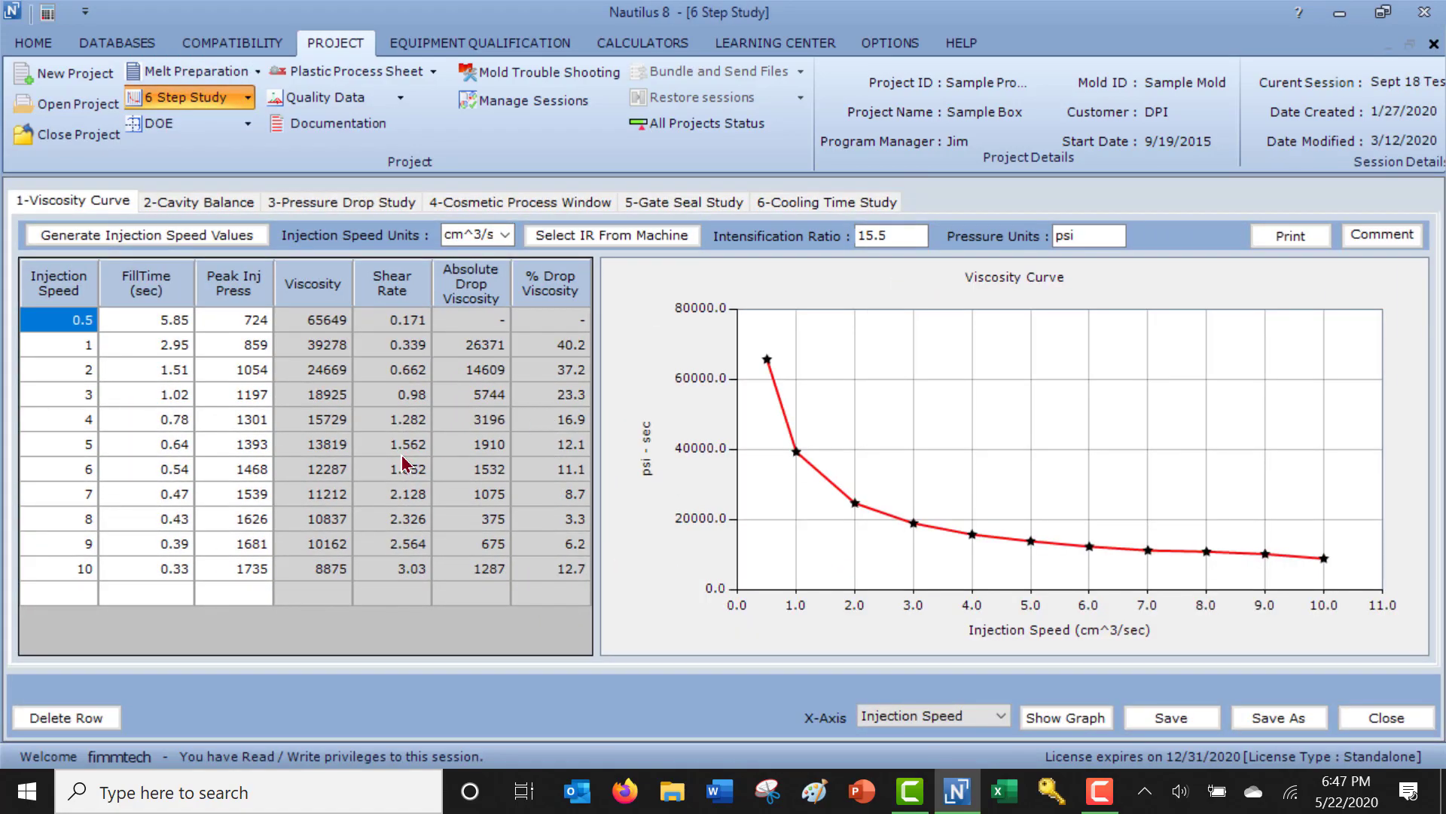
{"action": "left_click", "coordinate": [220, 202]}
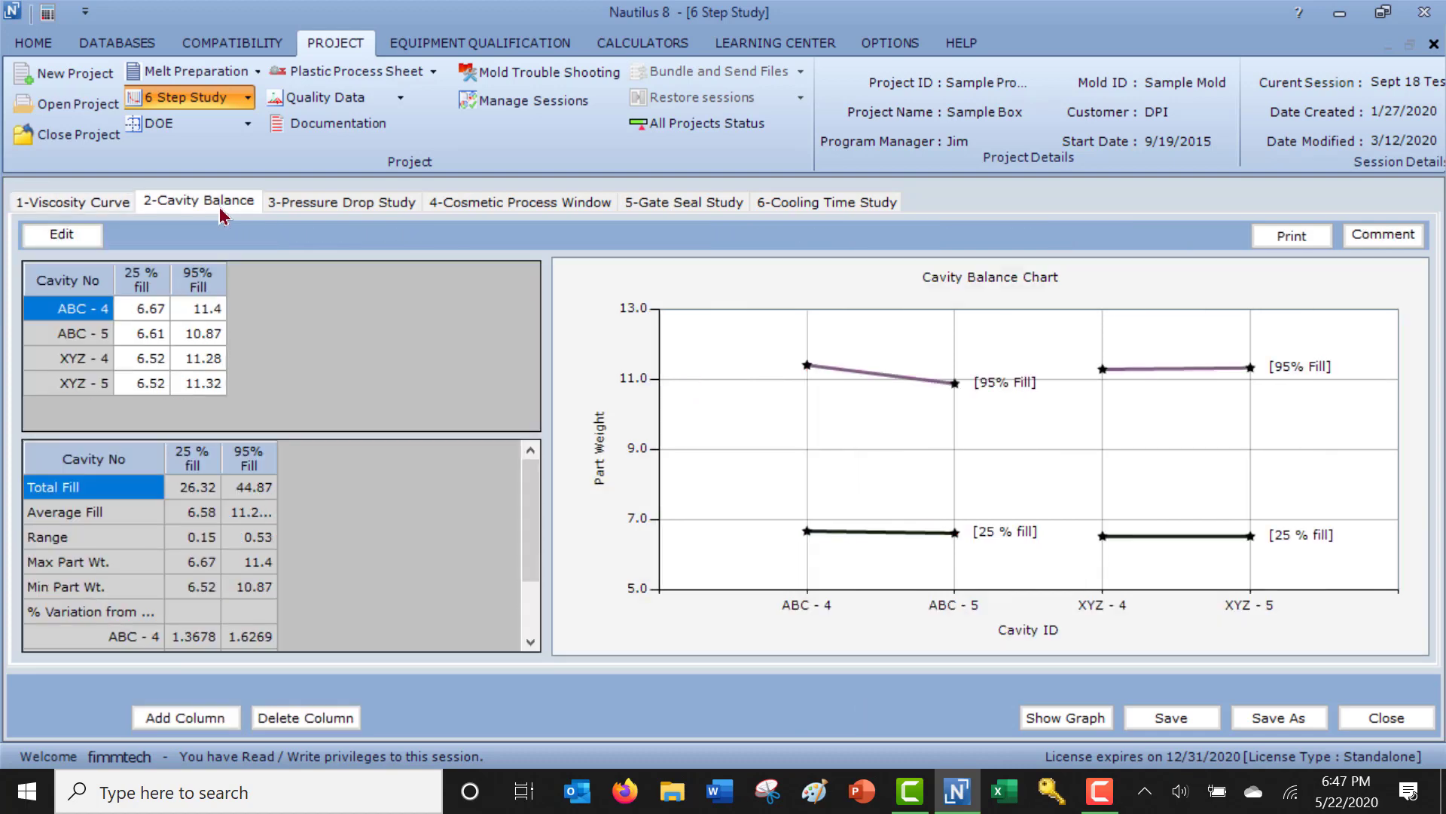
{"action": "left_click", "coordinate": [307, 211]}
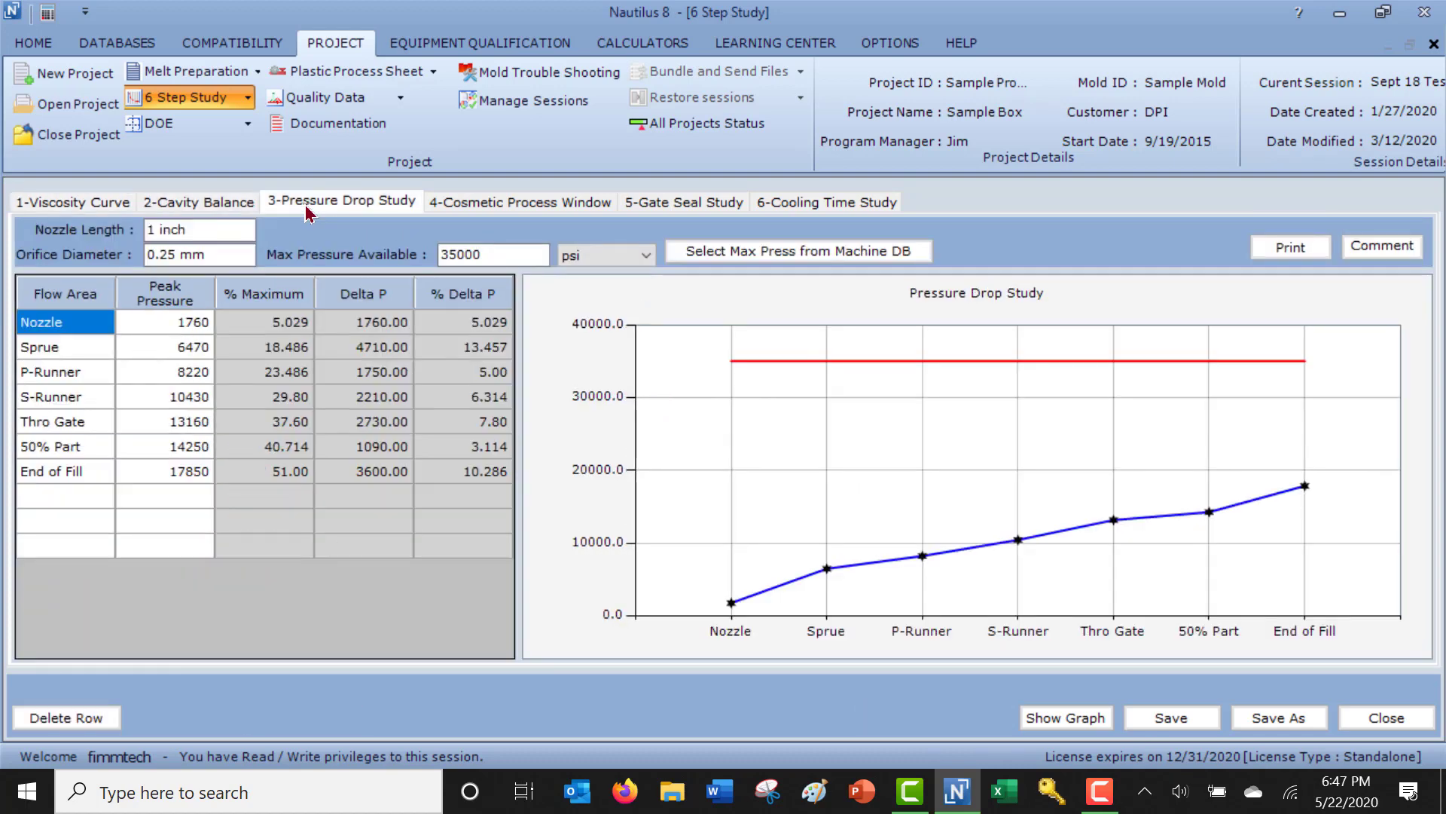
{"action": "left_click", "coordinate": [521, 208]}
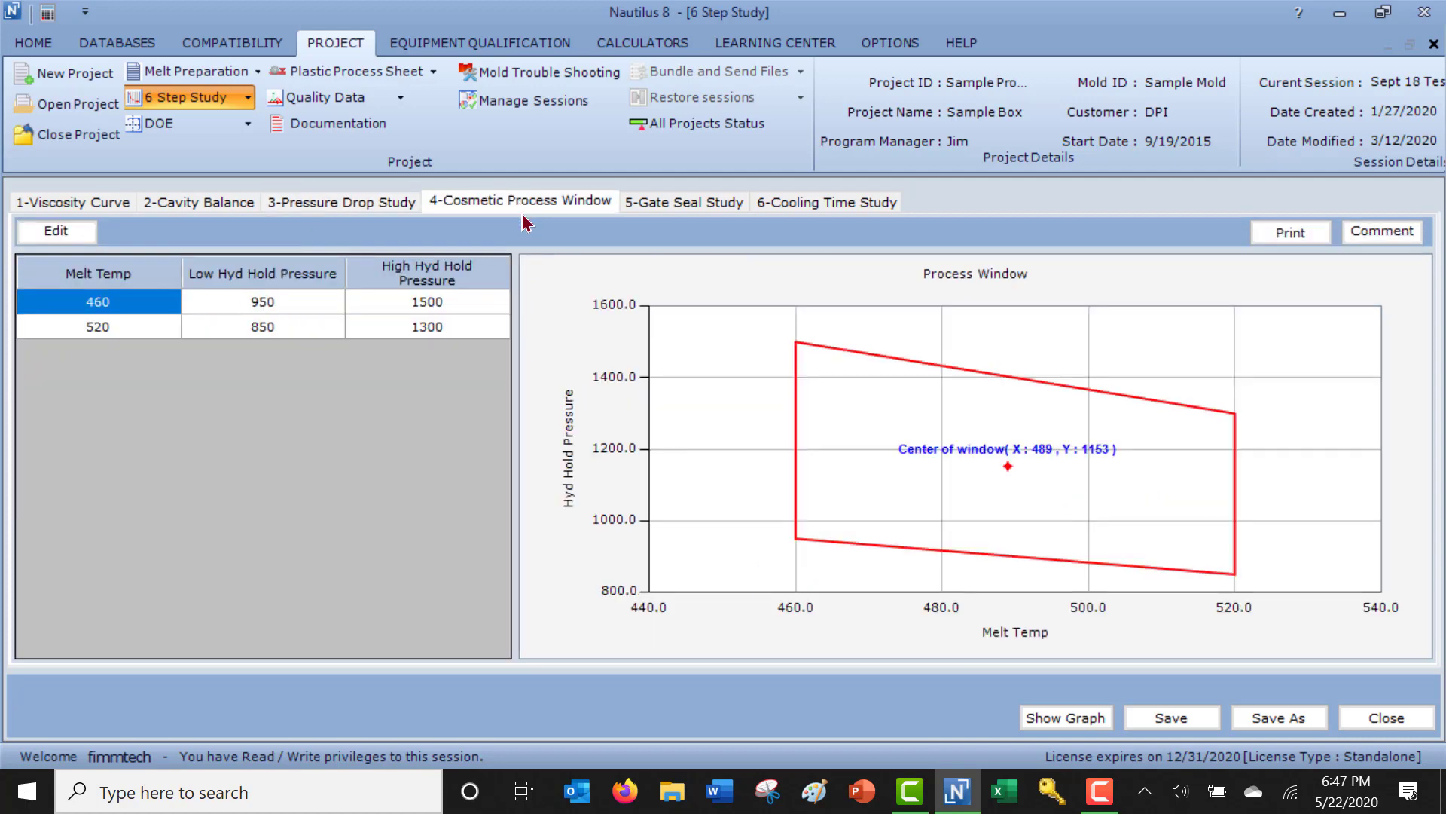
Review the cold runner, pack and hold, and hot runner gate seal studies plus the cooling time study, closing the session when done.
{"action": "left_click", "coordinate": [700, 208]}
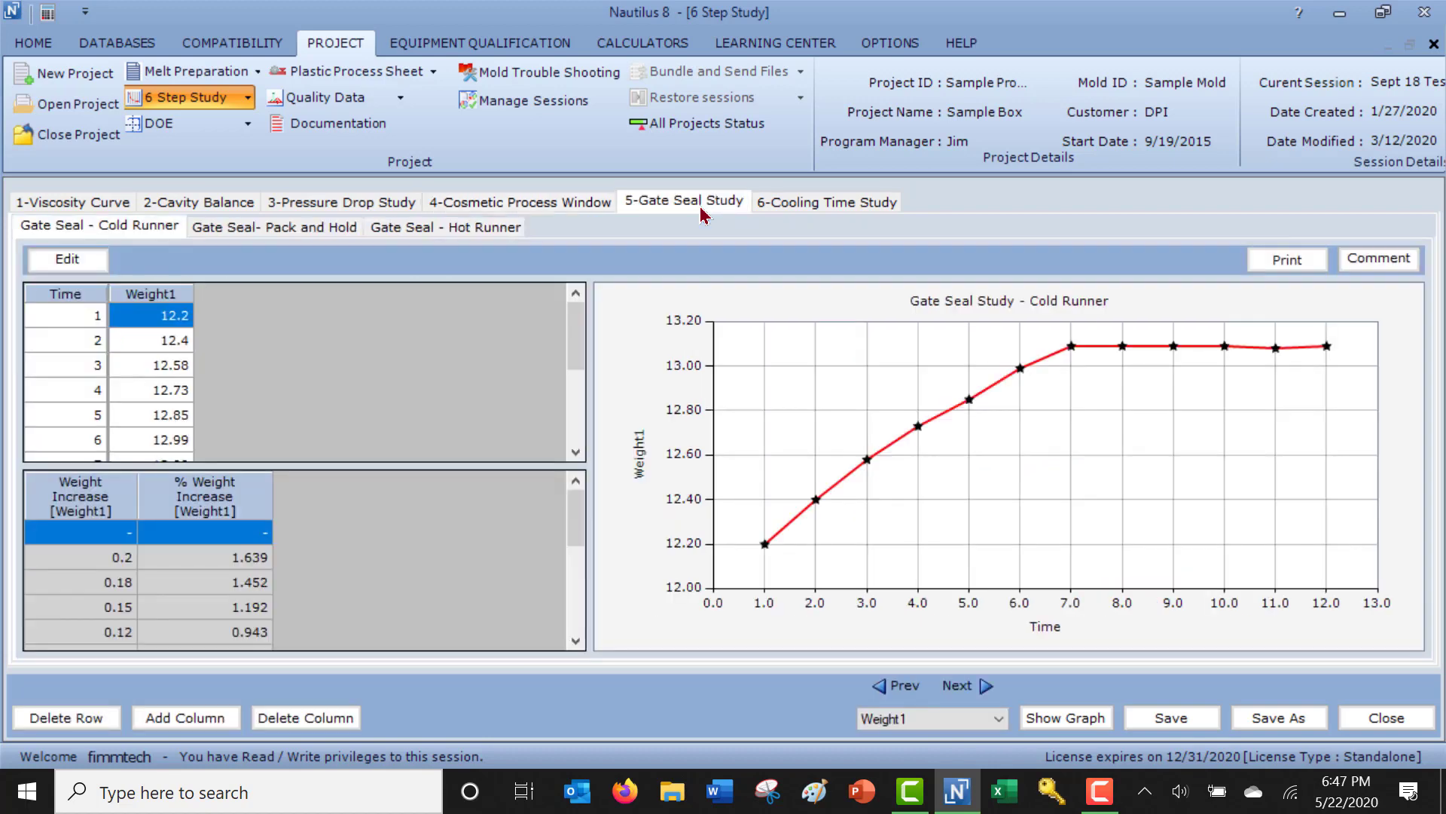
{"action": "left_click", "coordinate": [269, 229]}
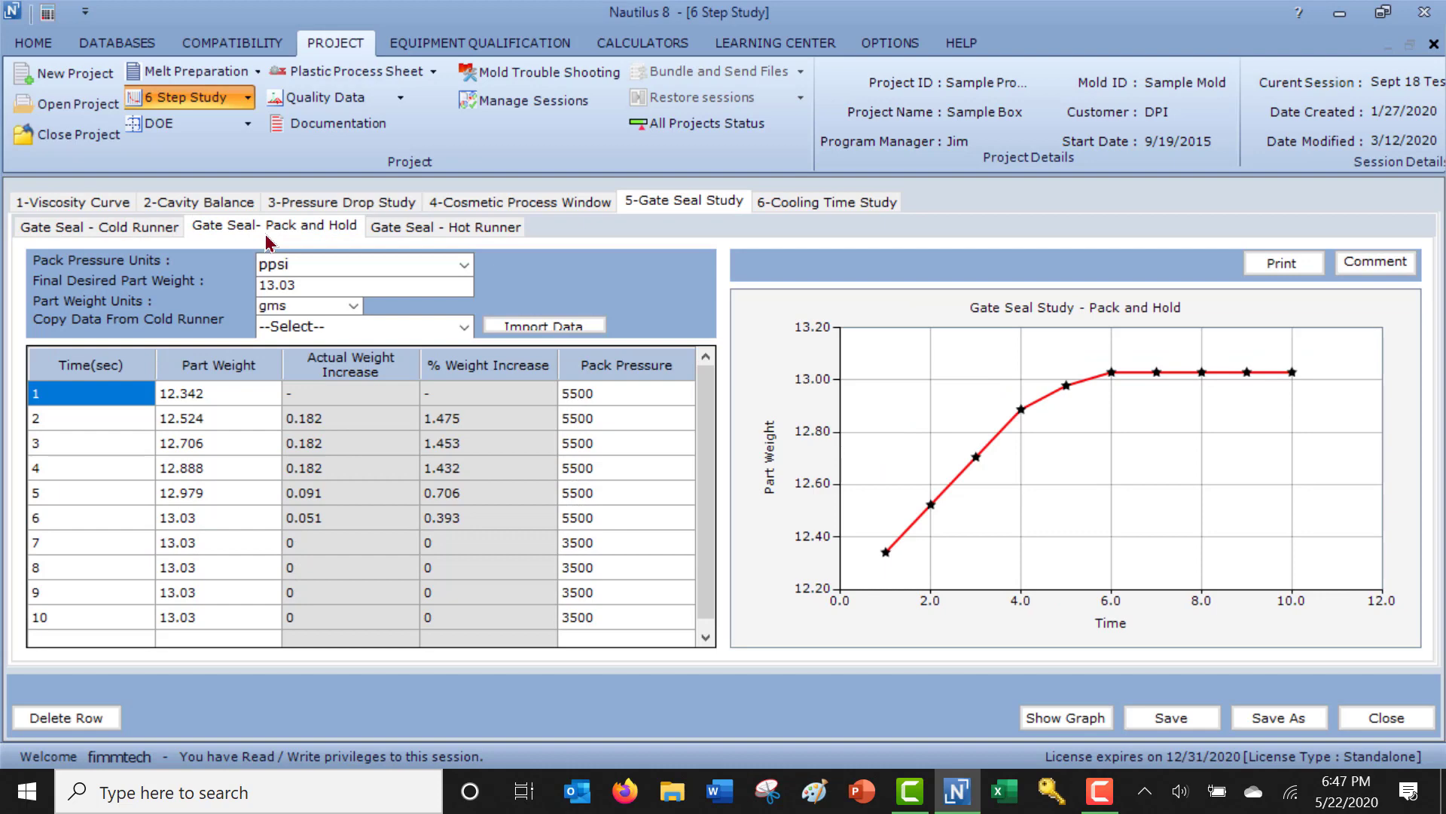
{"action": "left_click", "coordinate": [405, 236]}
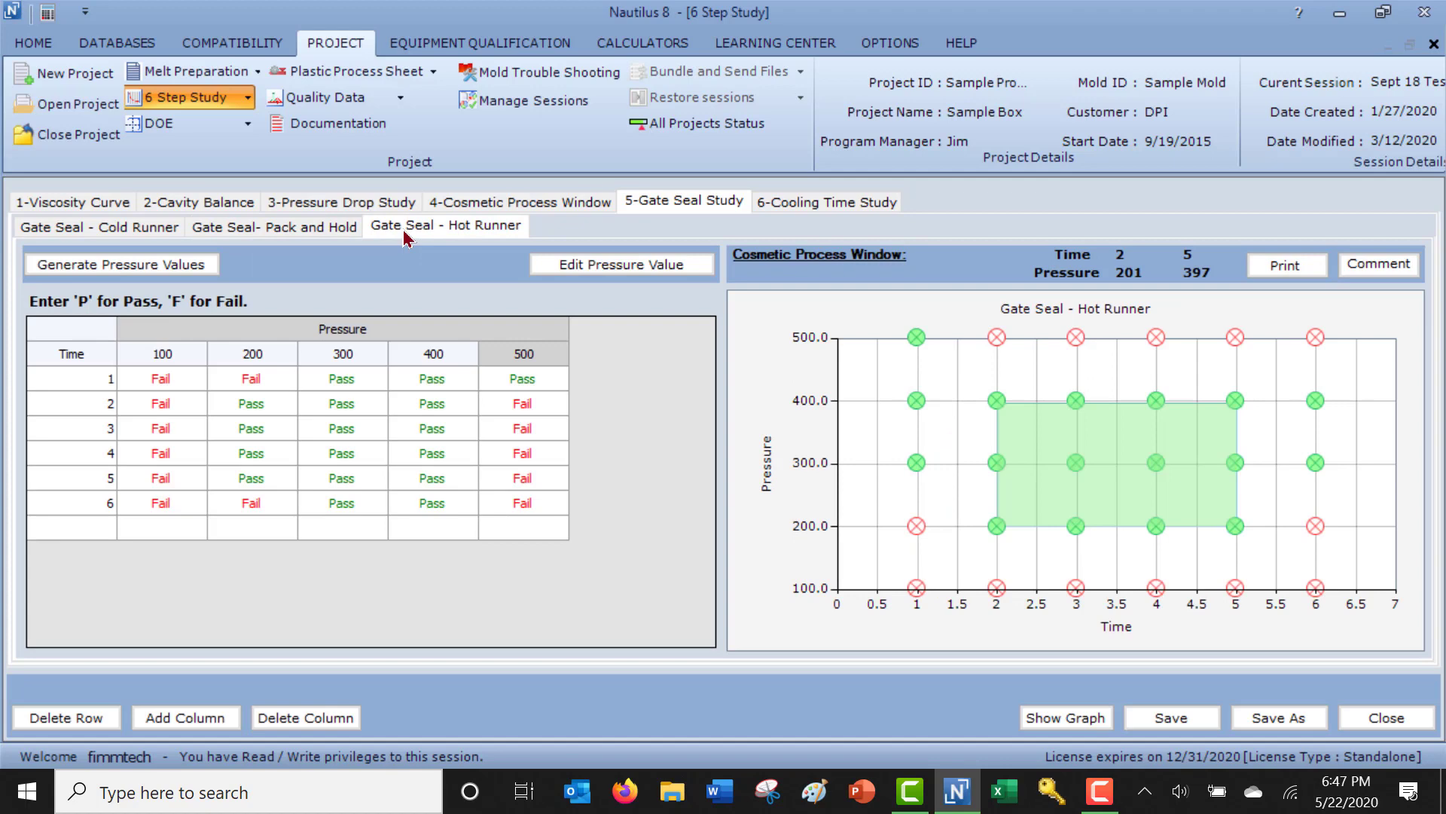
{"action": "left_click", "coordinate": [249, 235]}
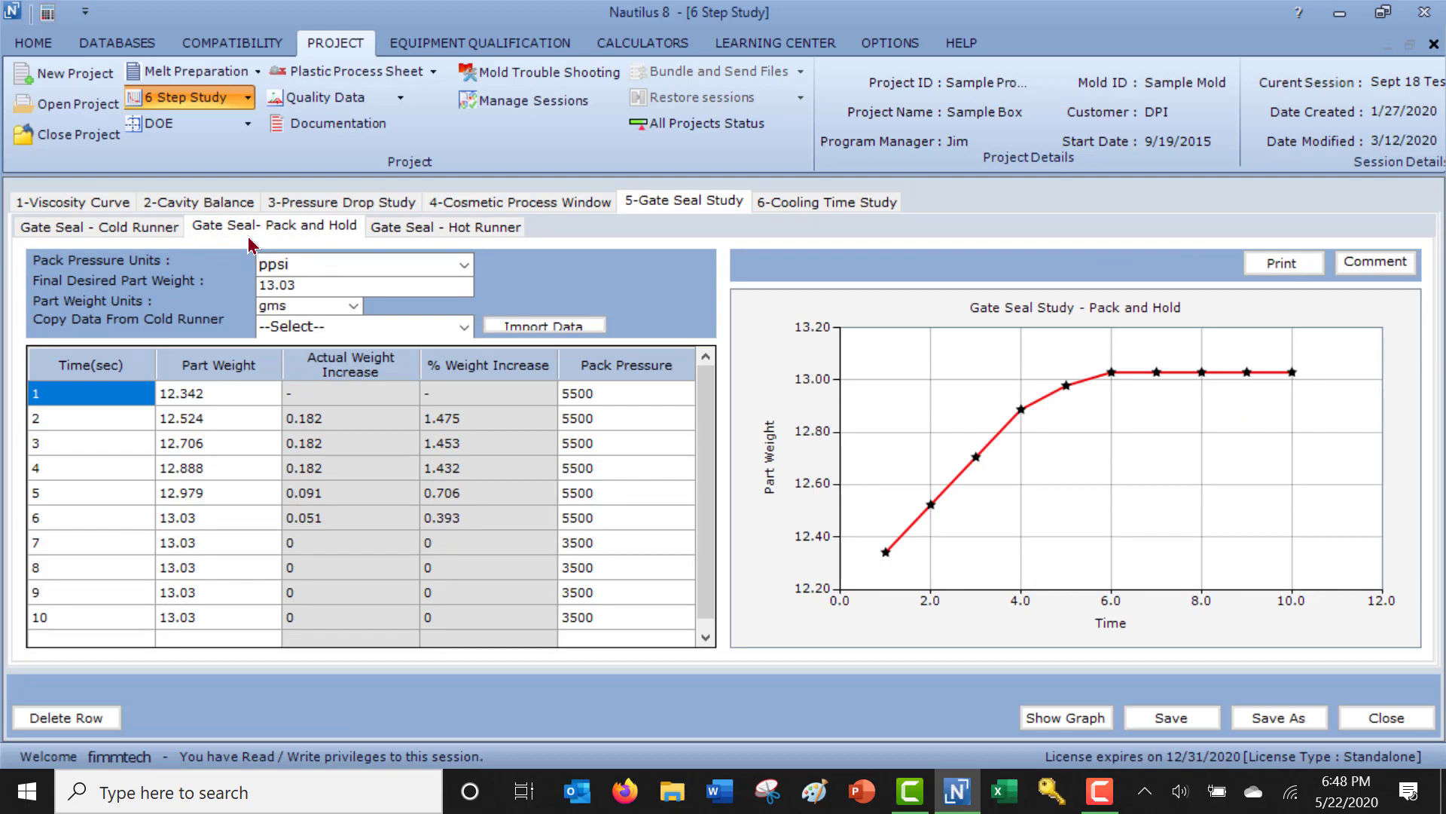
{"action": "left_click", "coordinate": [795, 204]}
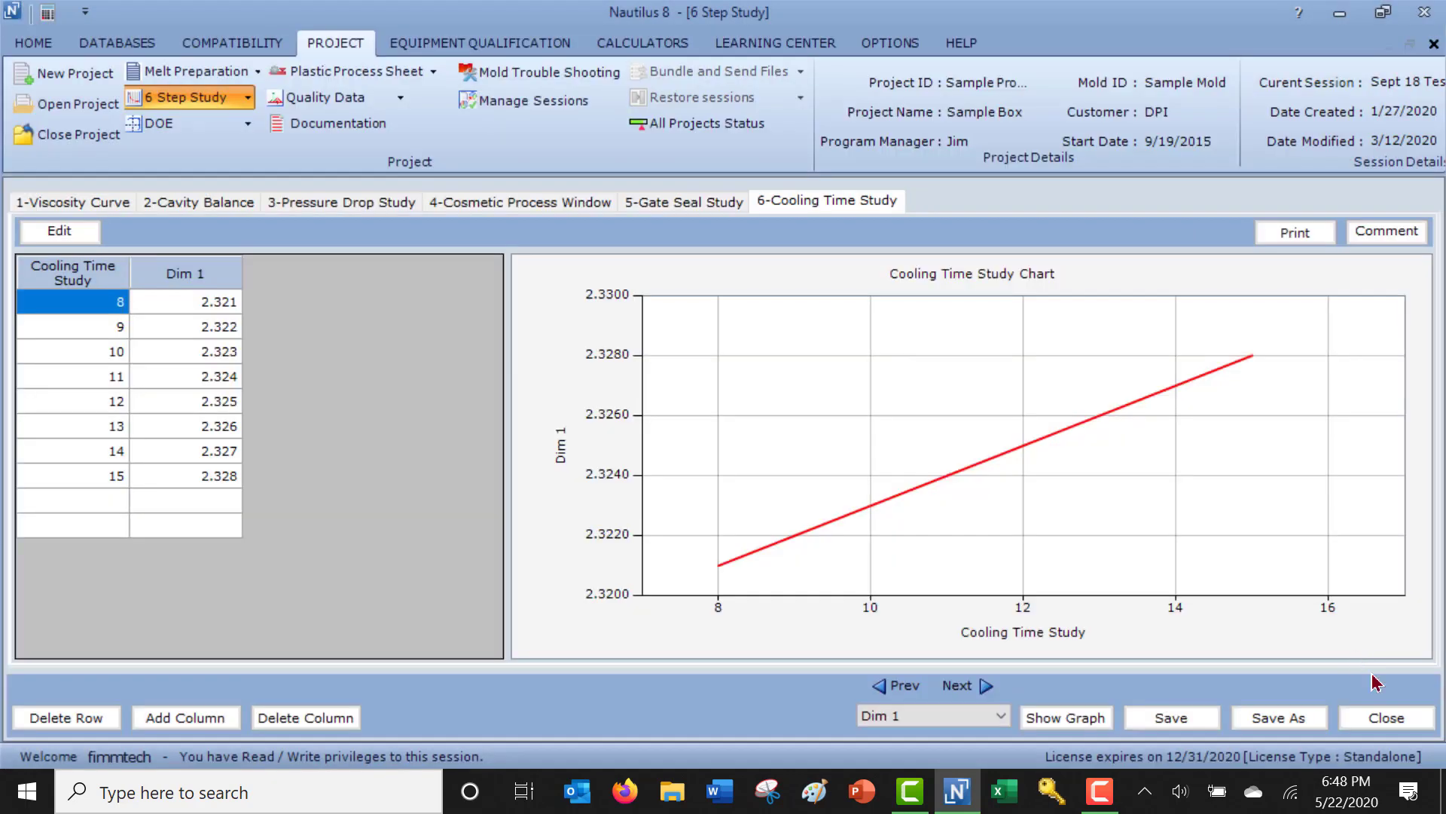
{"action": "left_click", "coordinate": [1387, 717]}
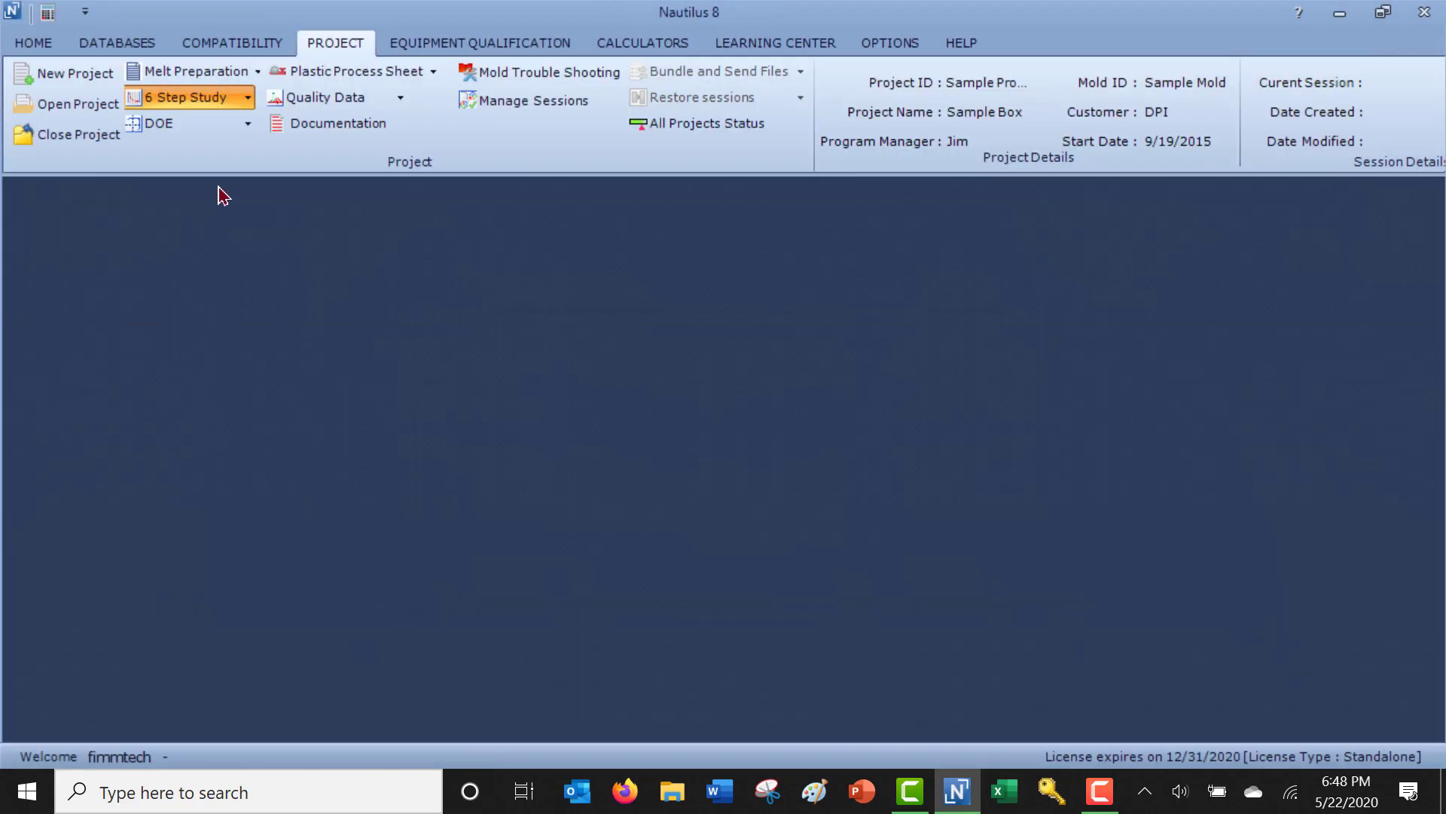
Open the DOE session DOE 3 and go through its experiment set-up of variables, levels and responses to the worksheet.
{"action": "left_click", "coordinate": [246, 125]}
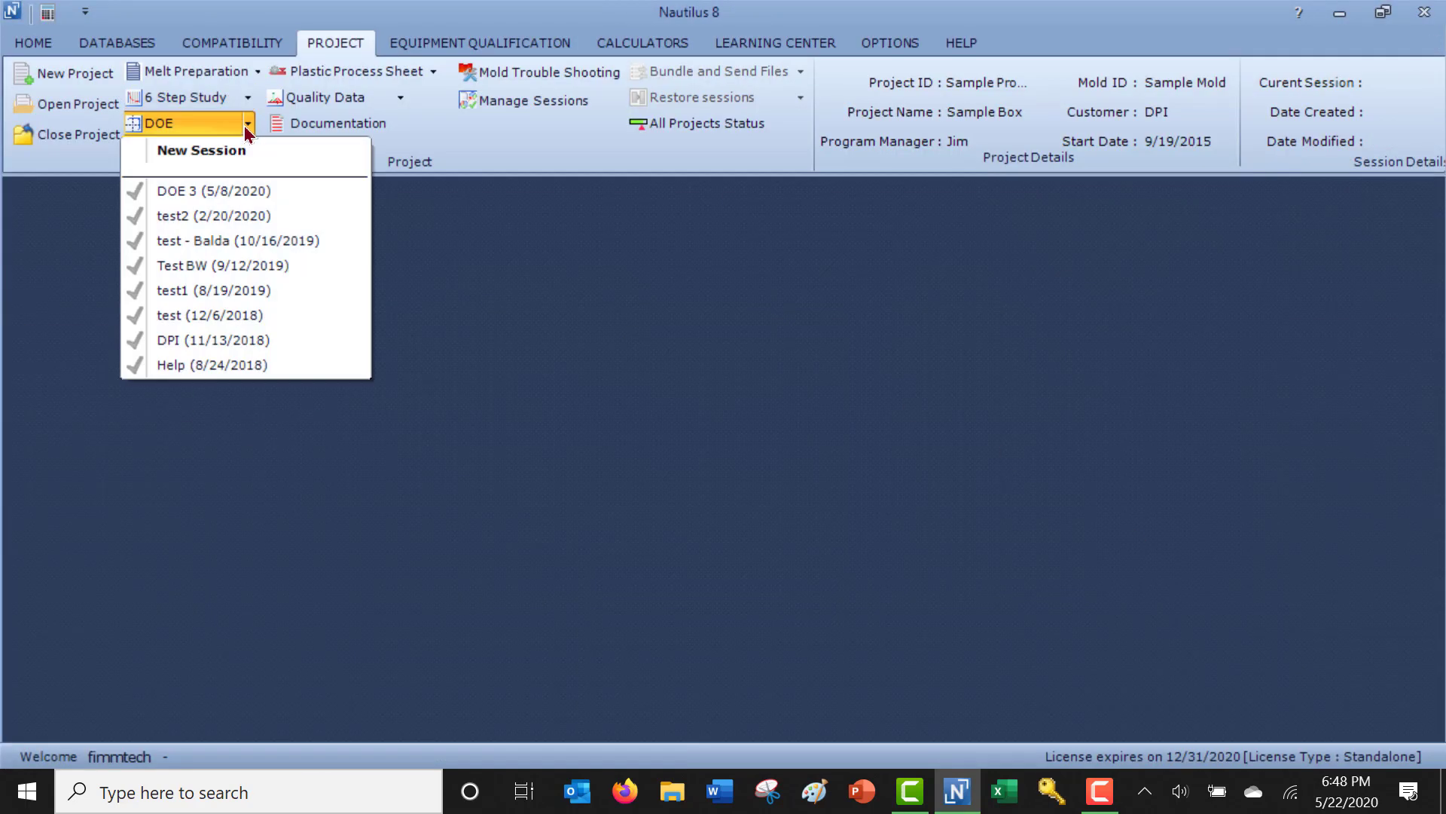
{"action": "left_click", "coordinate": [221, 193]}
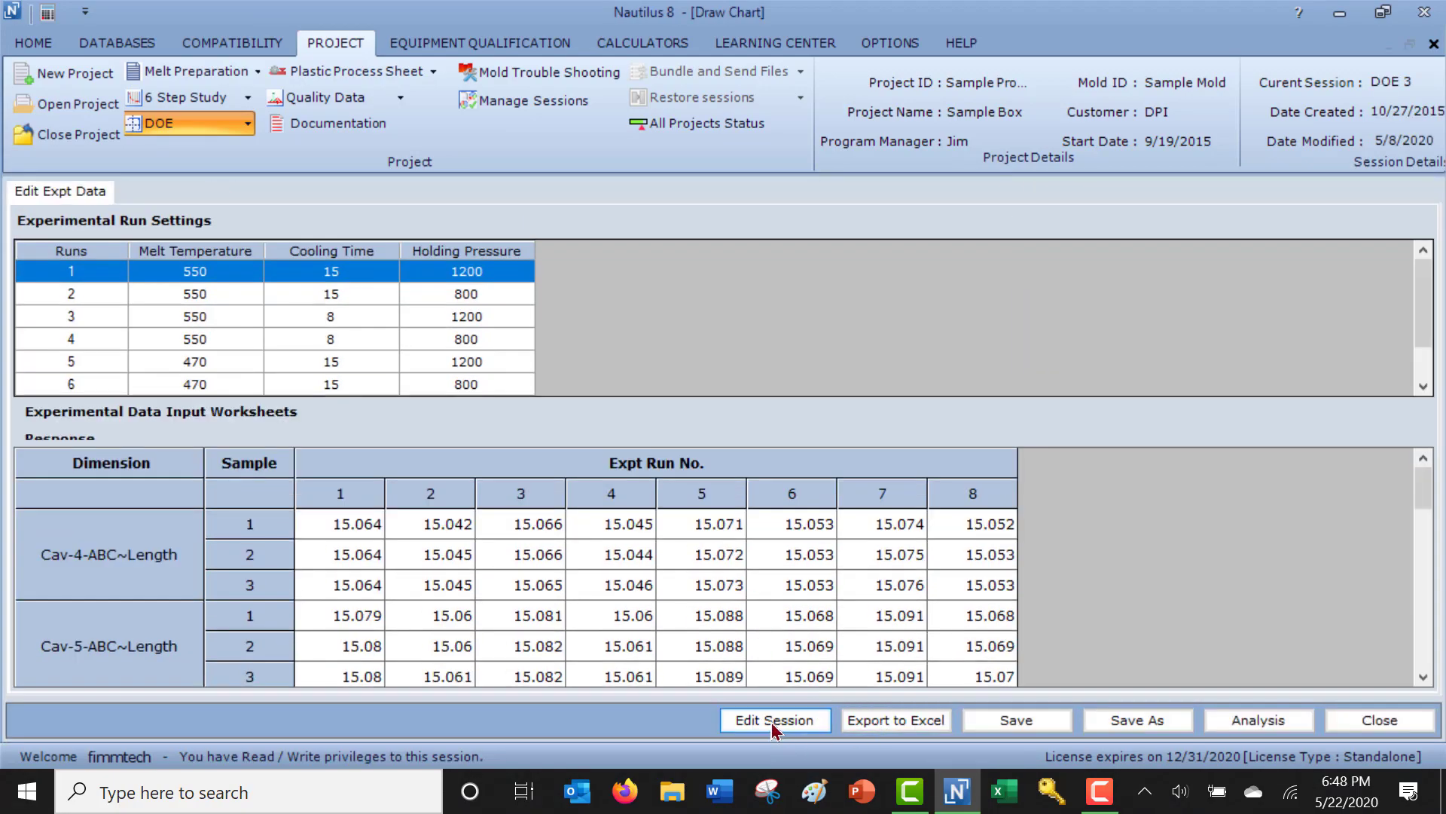
{"action": "left_click", "coordinate": [774, 721]}
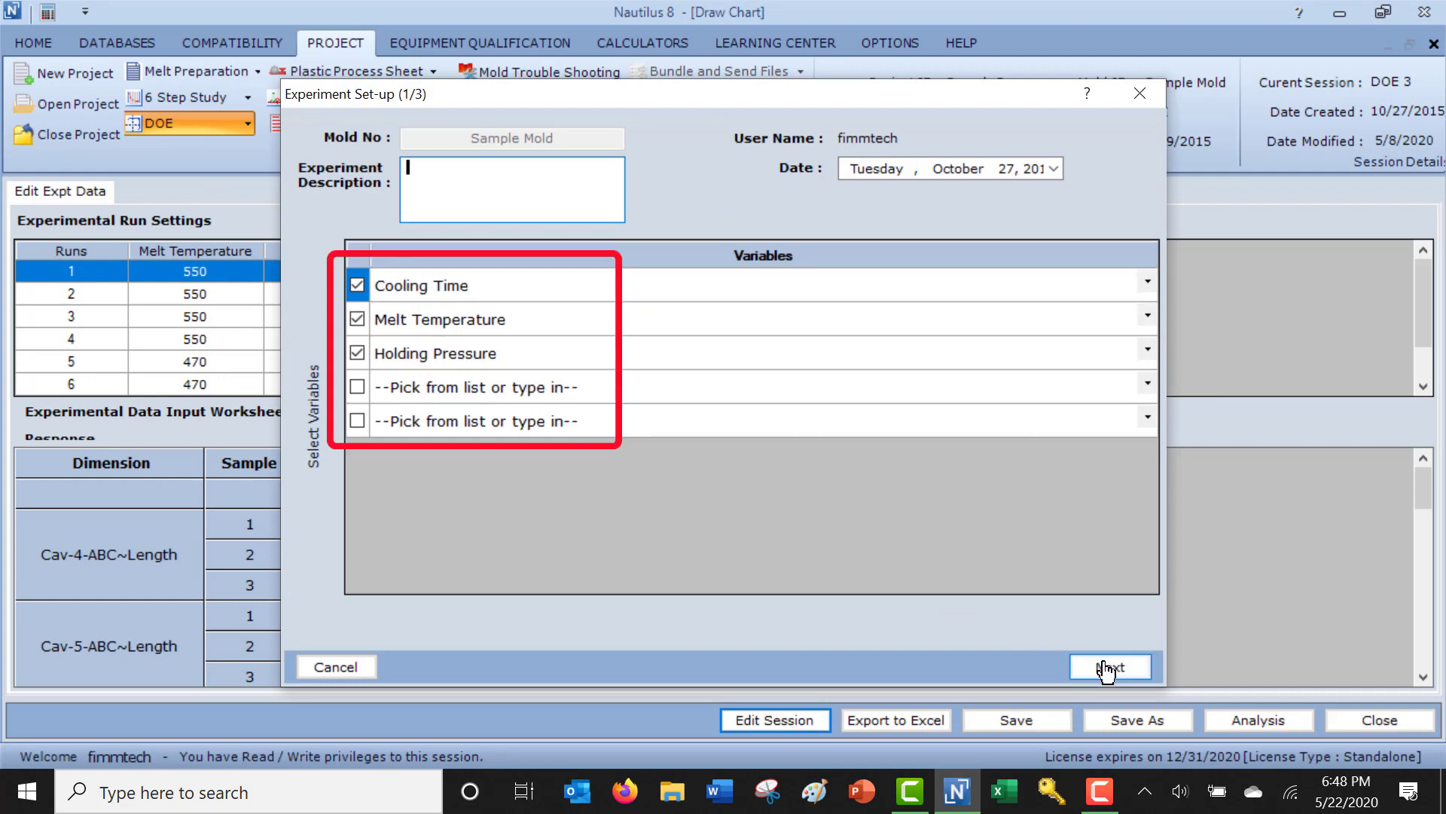
{"action": "left_click", "coordinate": [1105, 668]}
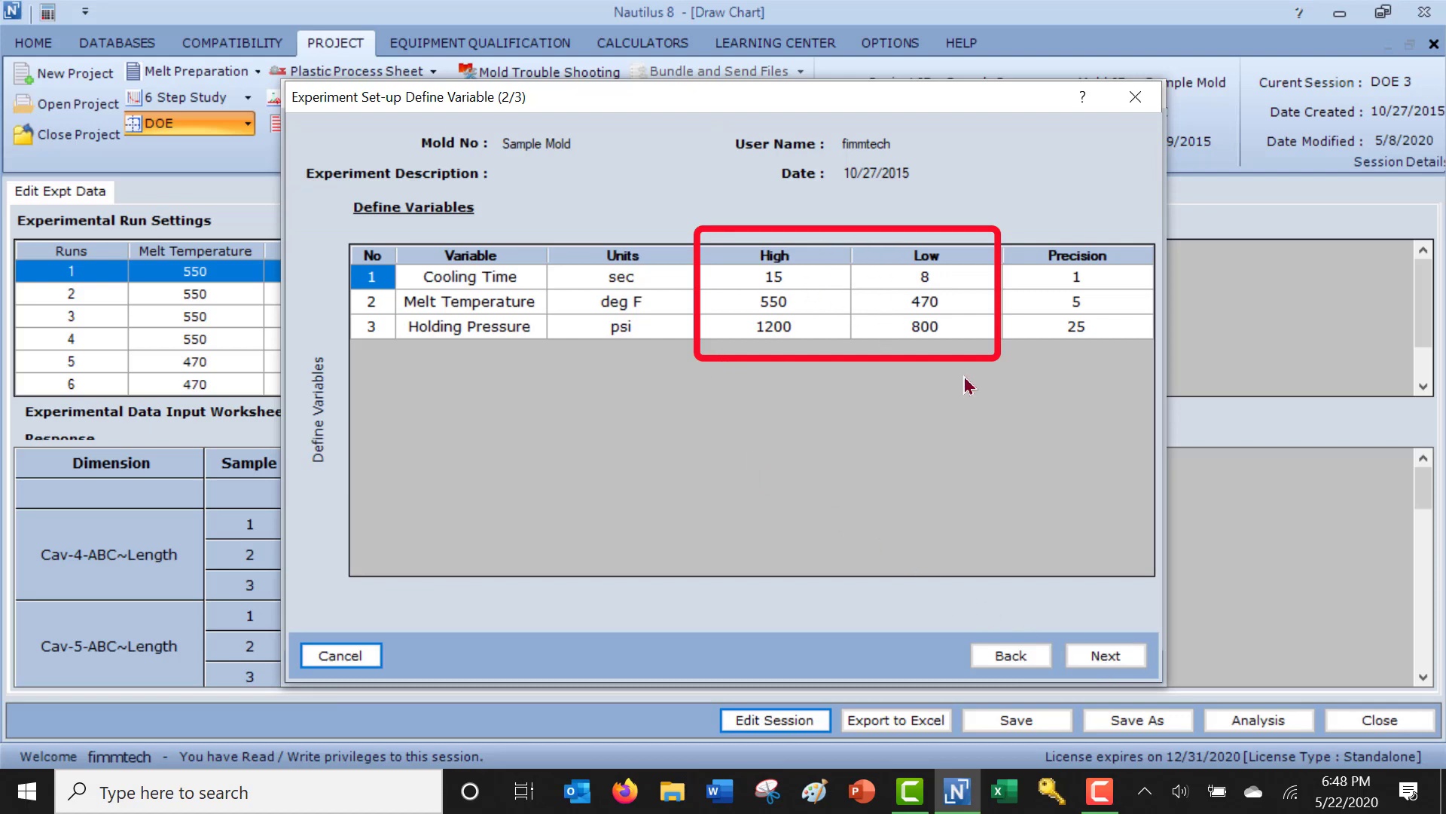
{"action": "left_click", "coordinate": [1085, 659]}
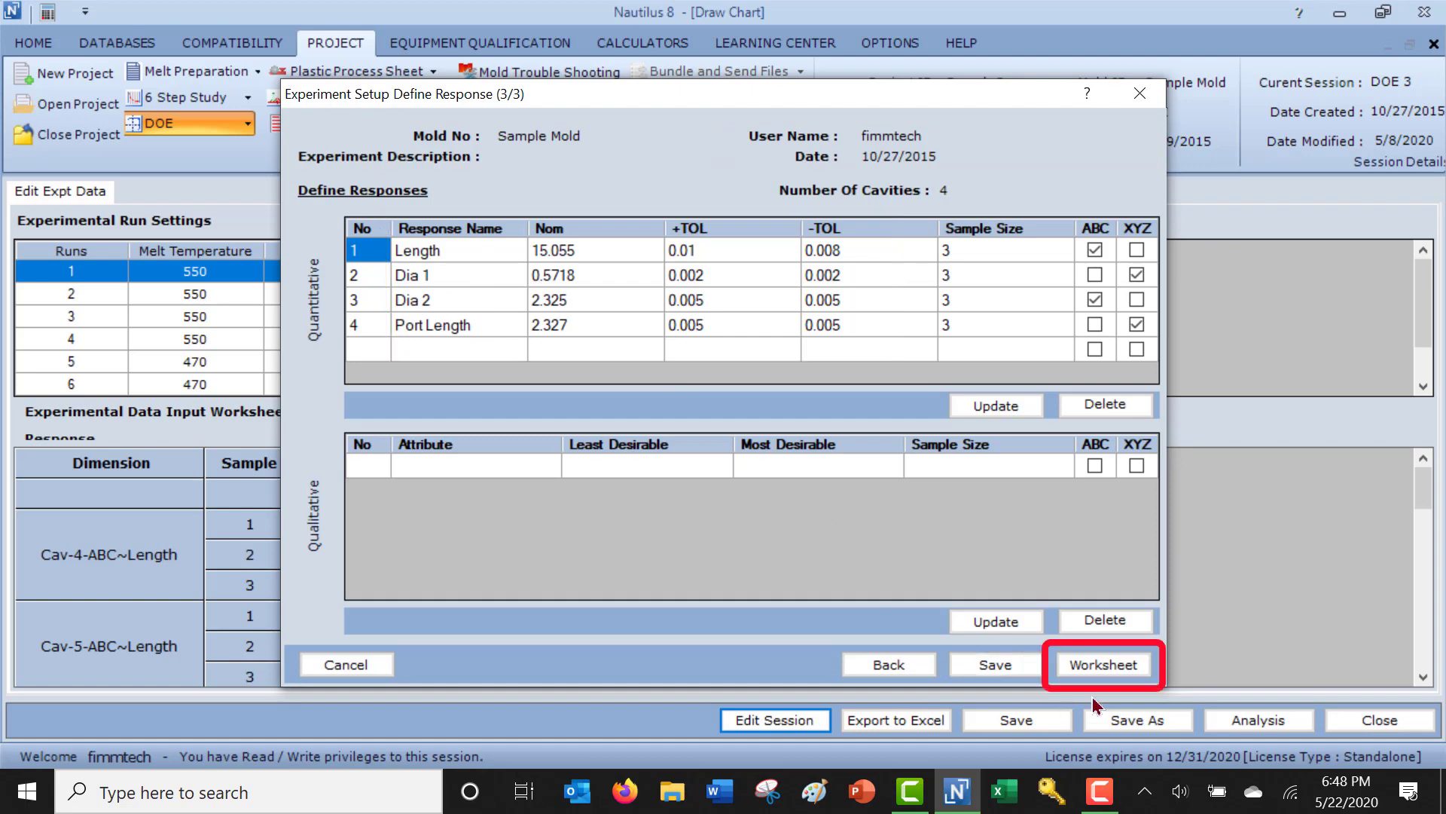
{"action": "left_click", "coordinate": [1103, 665]}
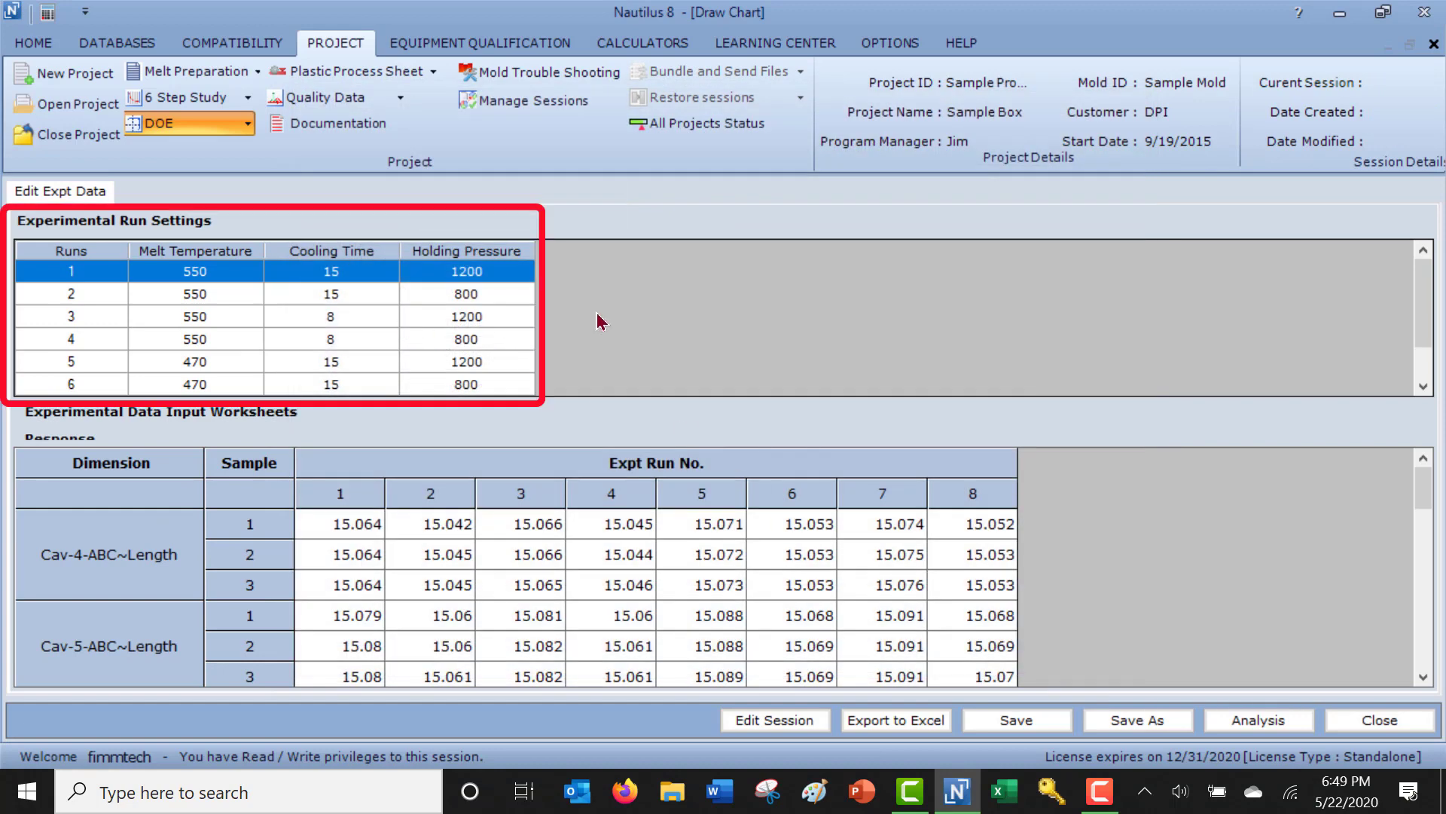
Examine the experimental run settings and the response data worksheet across all runs and dimensions.
{"action": "scroll", "coordinate": [600, 321], "scroll_direction": "down", "scroll_amount": 1}
{"action": "scroll", "coordinate": [600, 322], "scroll_direction": "up", "scroll_amount": 1}
{"action": "scroll", "coordinate": [600, 324], "scroll_direction": "down", "scroll_amount": 1}
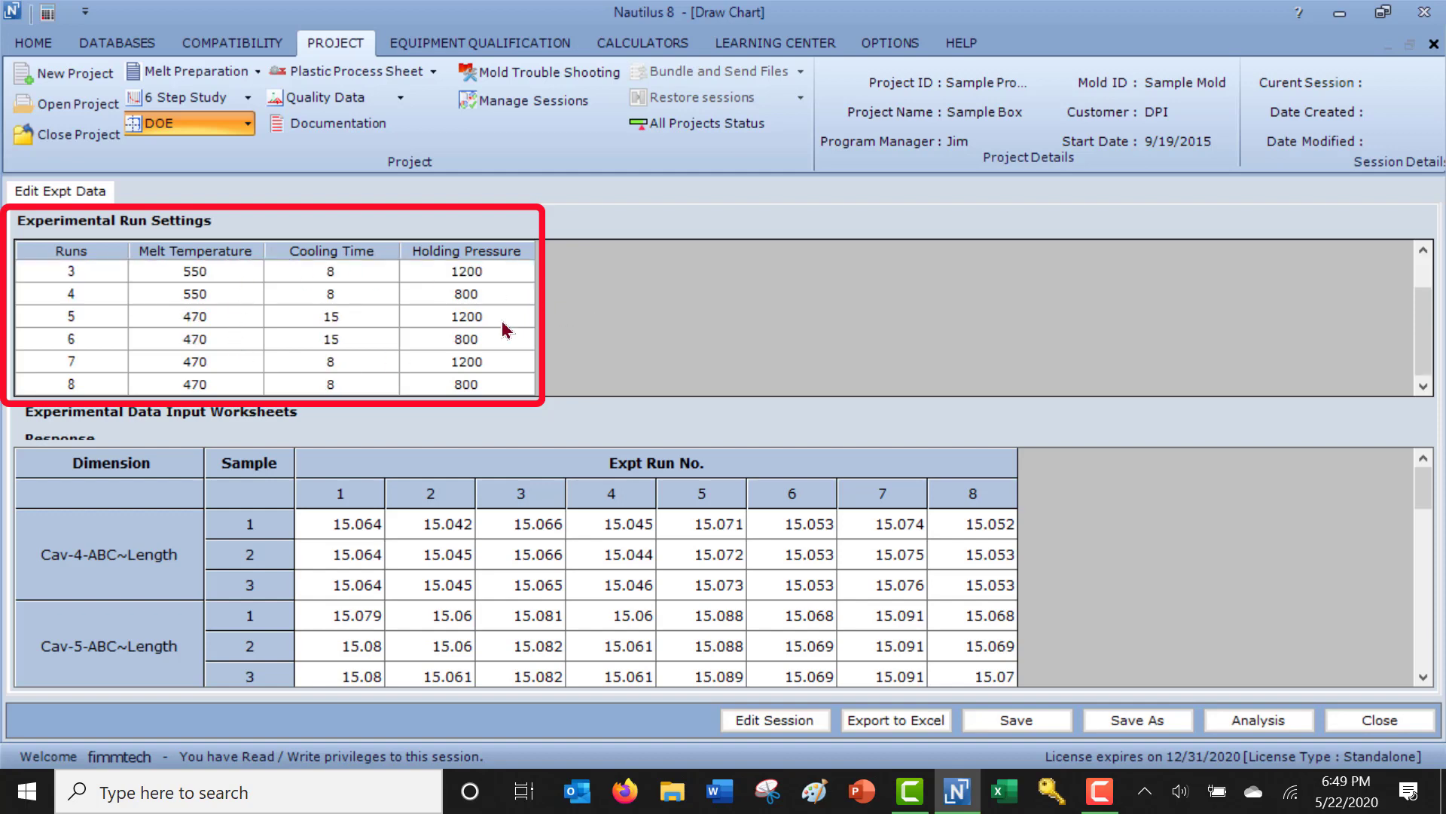
{"action": "scroll", "coordinate": [897, 584], "scroll_direction": "down", "scroll_amount": 5}
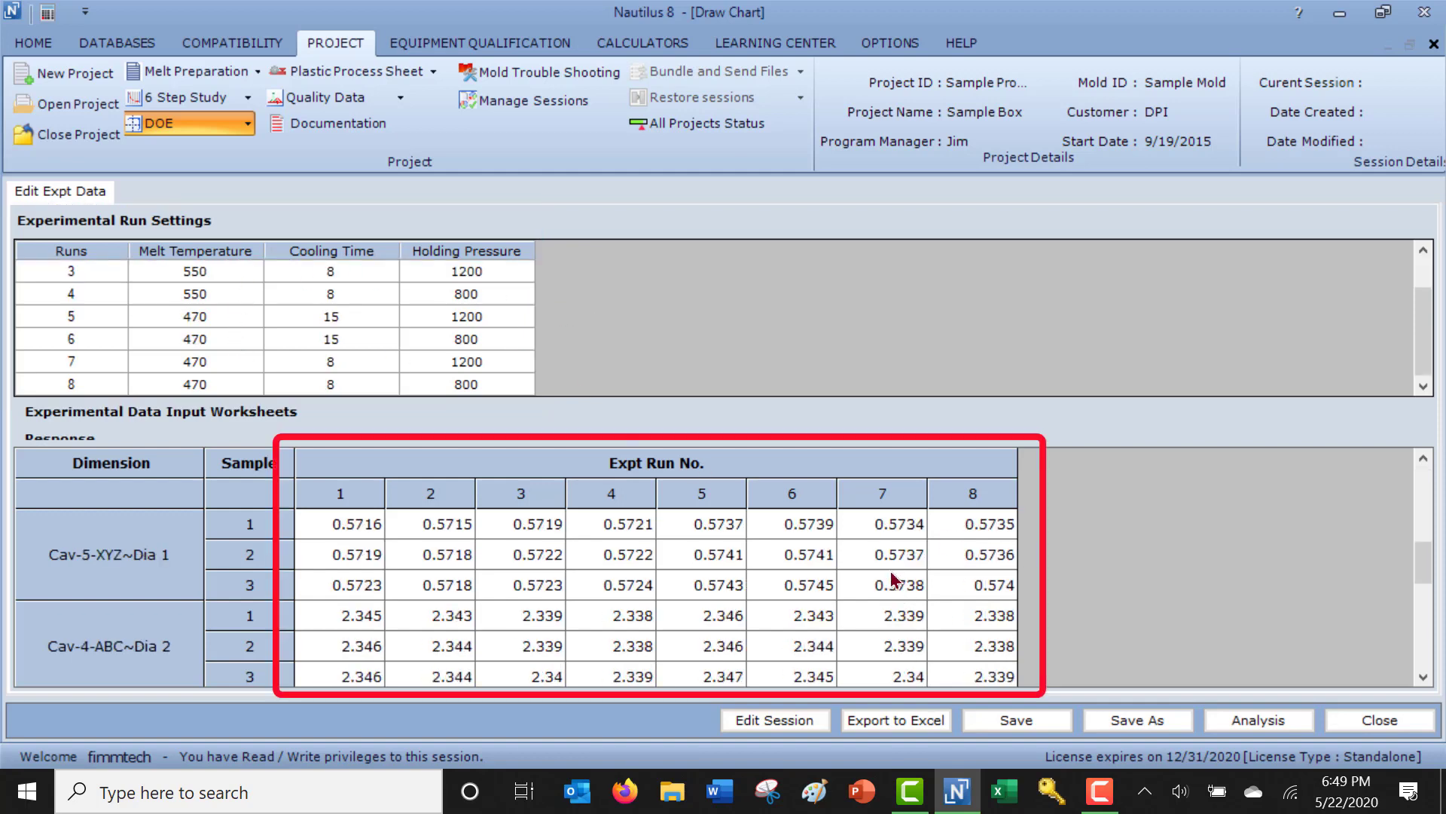
{"action": "scroll", "coordinate": [894, 580], "scroll_direction": "down", "scroll_amount": 2}
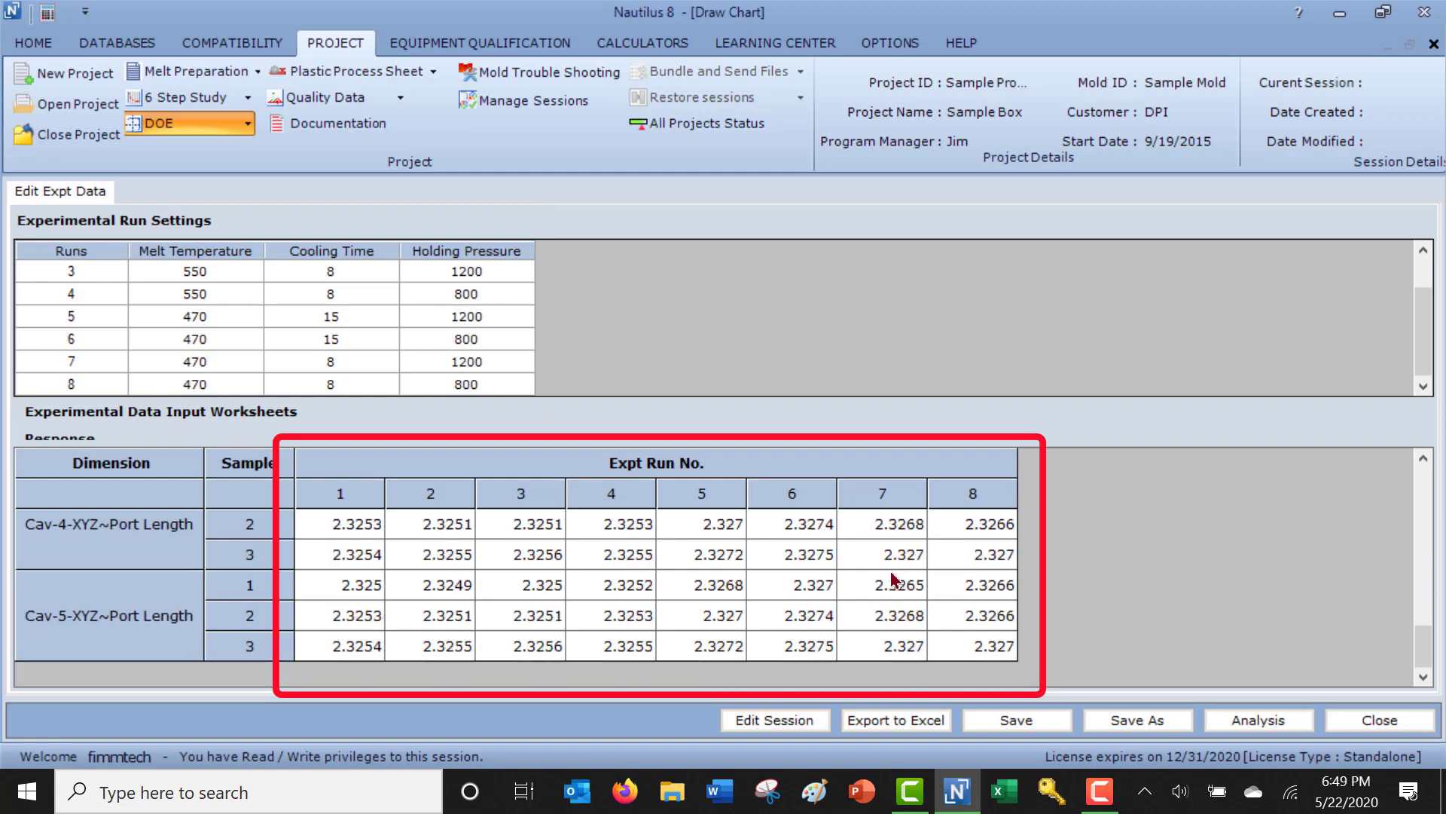
{"action": "scroll", "coordinate": [894, 580], "scroll_direction": "up", "scroll_amount": 8}
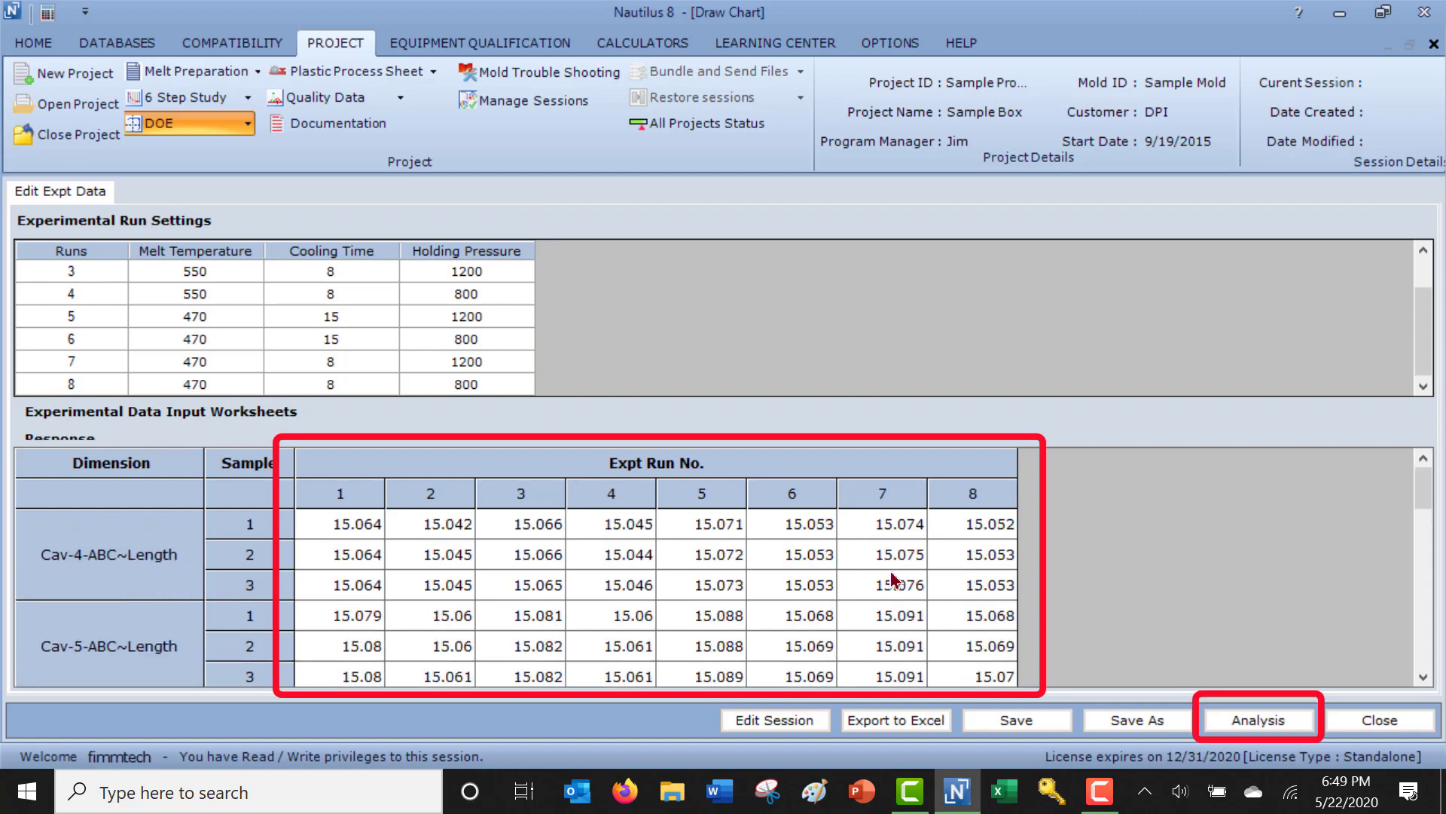
Run the DOE analysis and examine the tornado chart for the Cav-4-ABC~Length response.
{"action": "left_click", "coordinate": [1254, 720]}
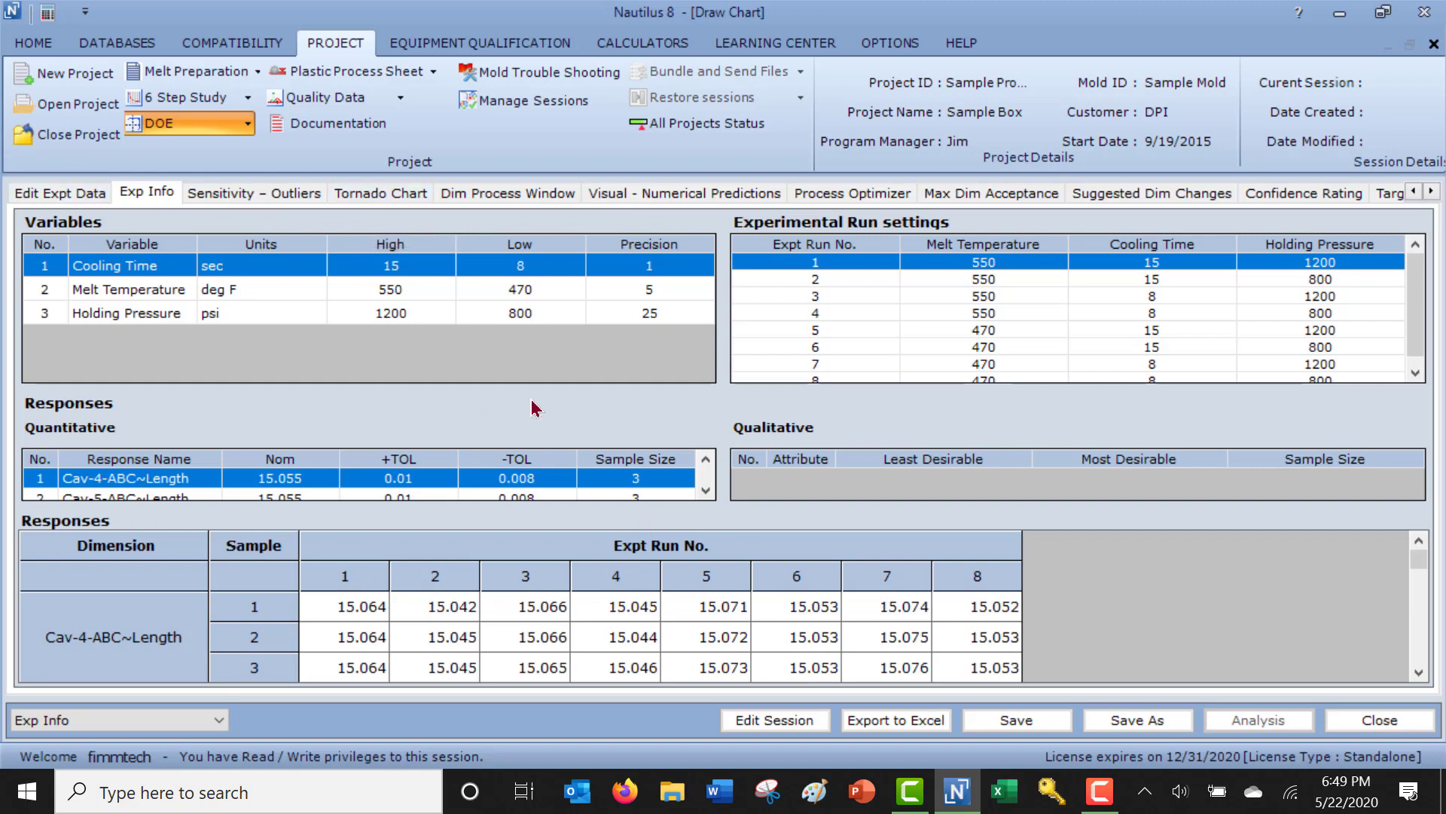
{"action": "left_click", "coordinate": [360, 193]}
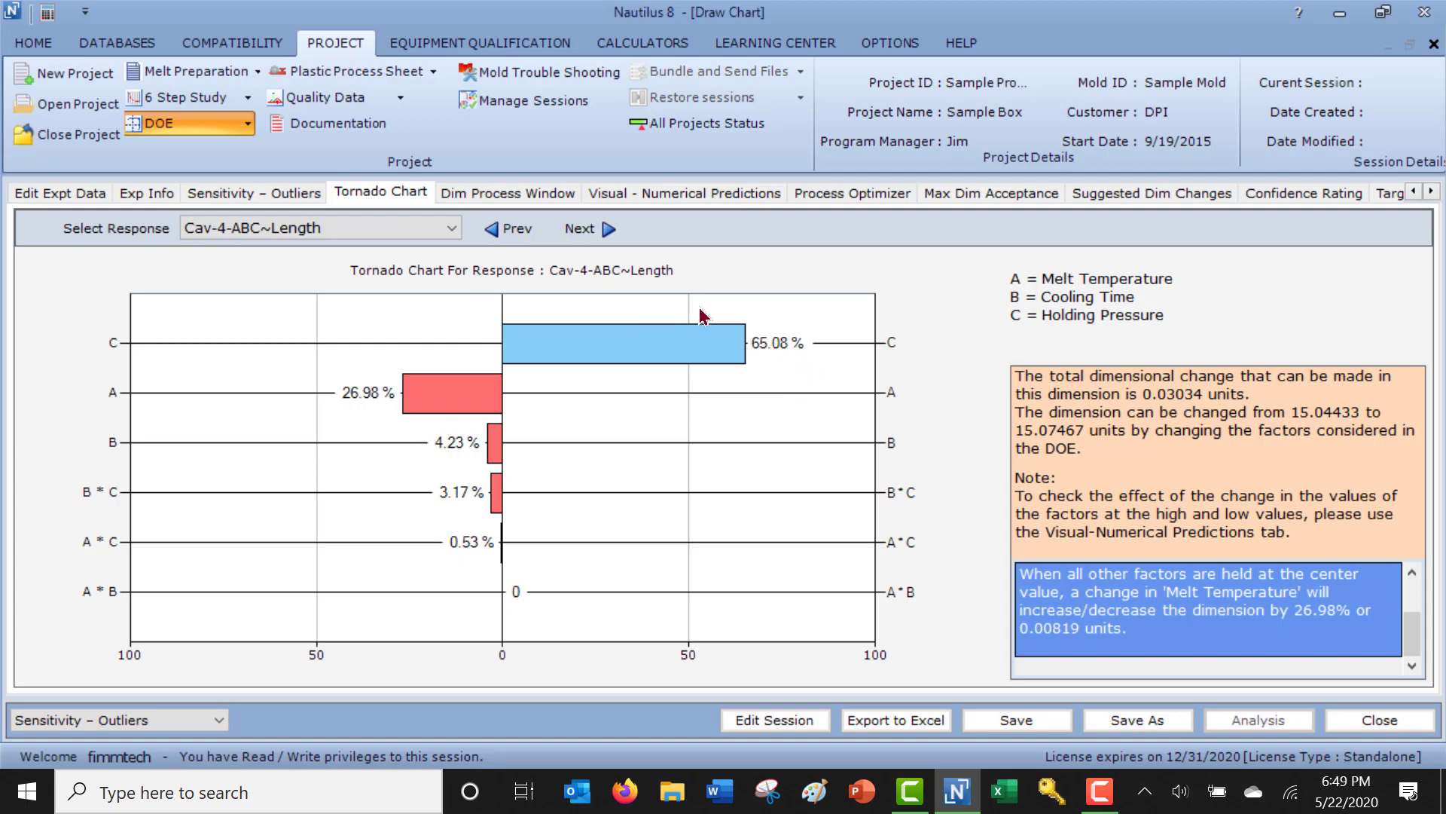
Plot the dimensional process window for Cav-4-ABC~Length with Melt Temperature on the X-axis and Holding Pressure on the Y-axis.
{"action": "left_click", "coordinate": [522, 198]}
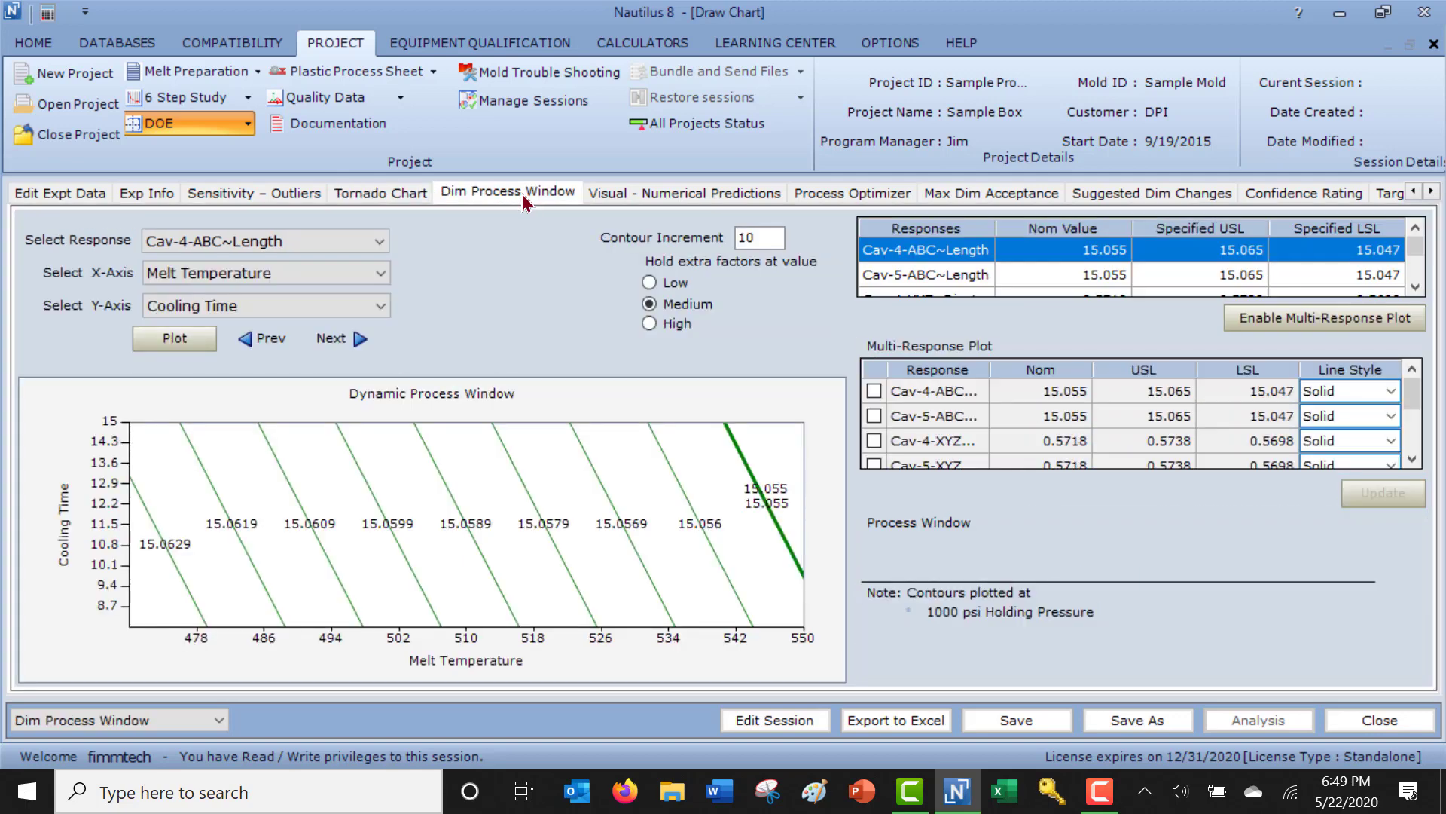
{"action": "left_click", "coordinate": [379, 311]}
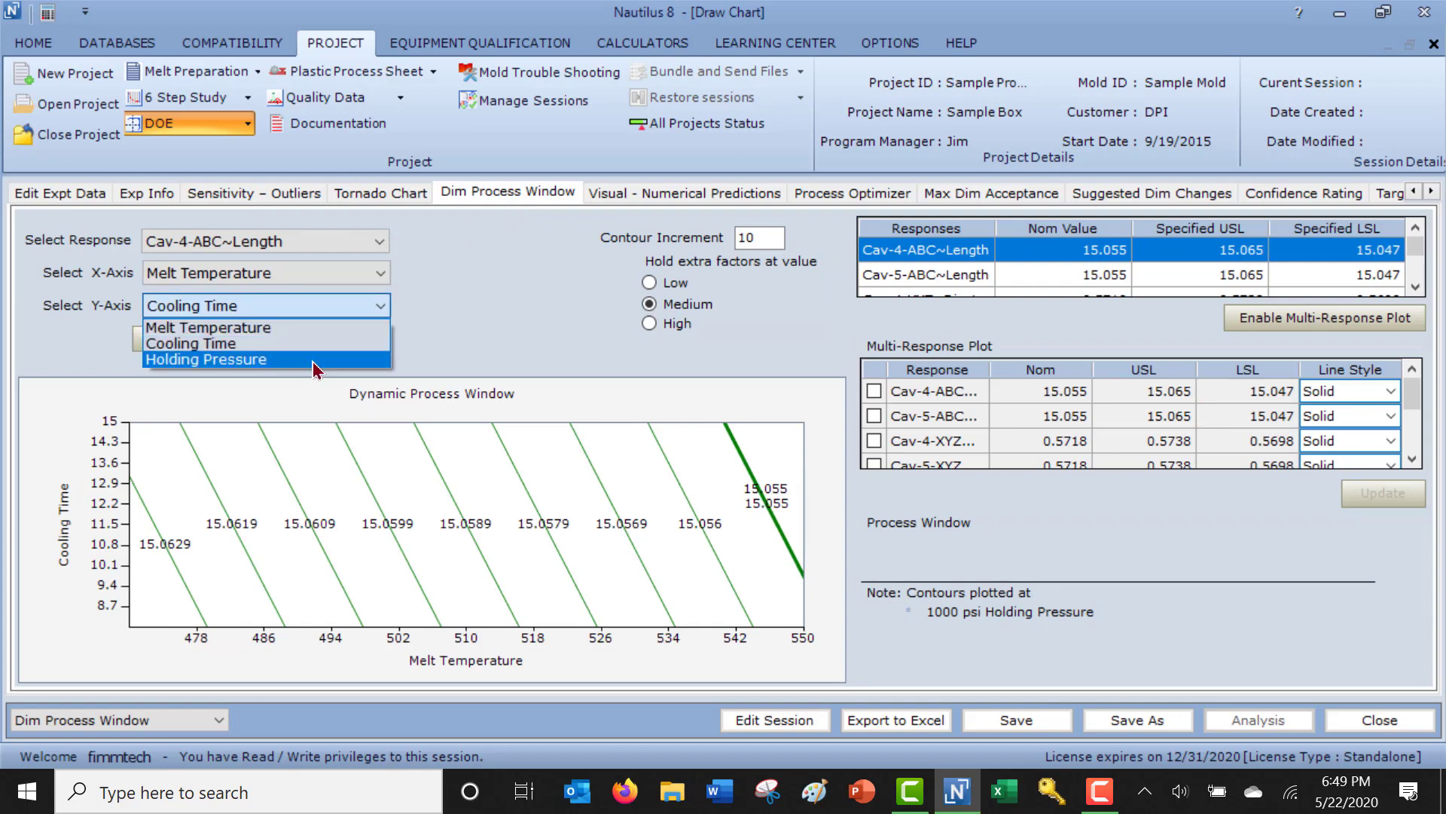
{"action": "left_click", "coordinate": [314, 361]}
{"action": "left_click", "coordinate": [205, 341]}
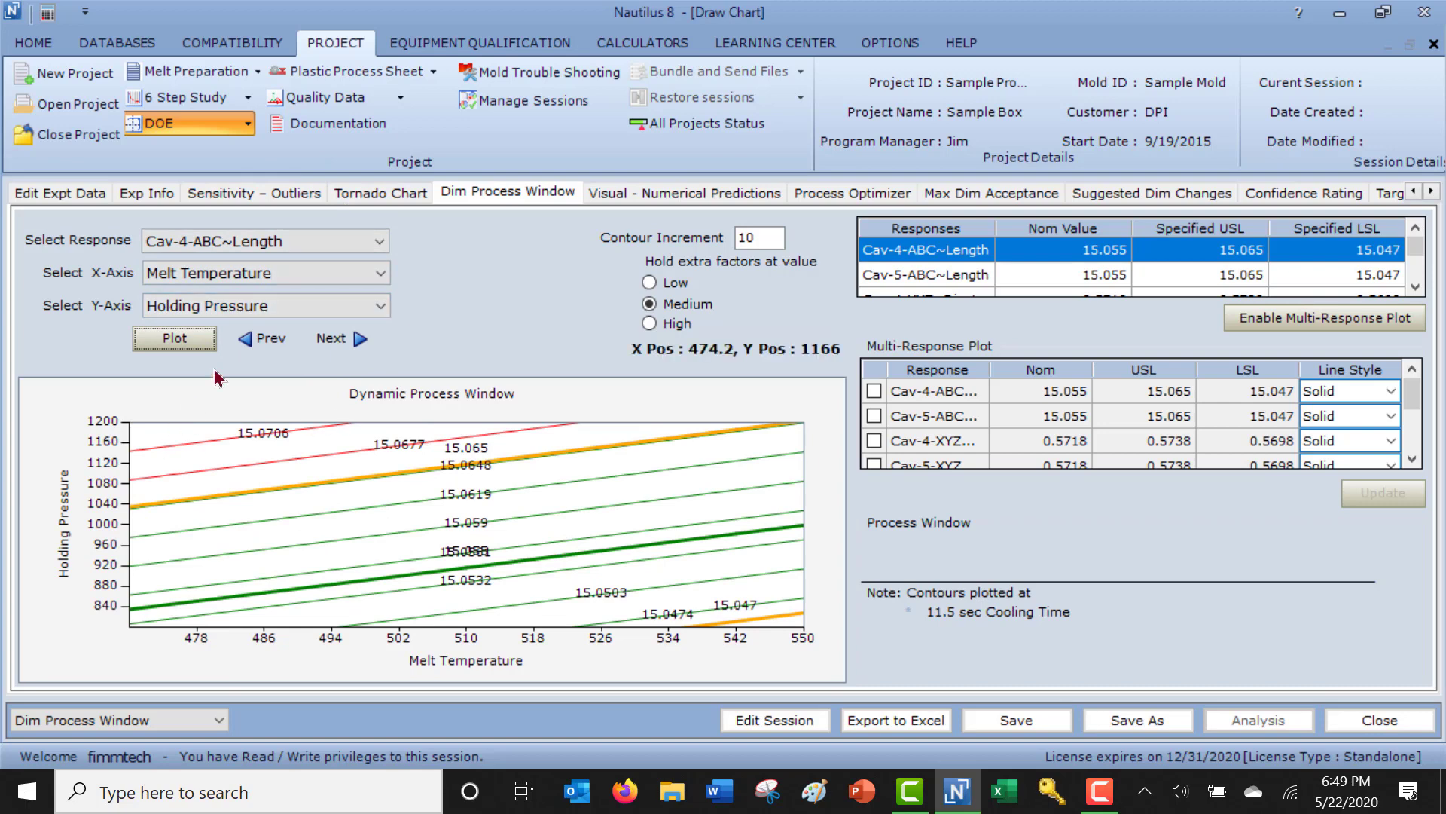
{"action": "left_click", "coordinate": [383, 196]}
{"action": "left_click", "coordinate": [481, 196]}
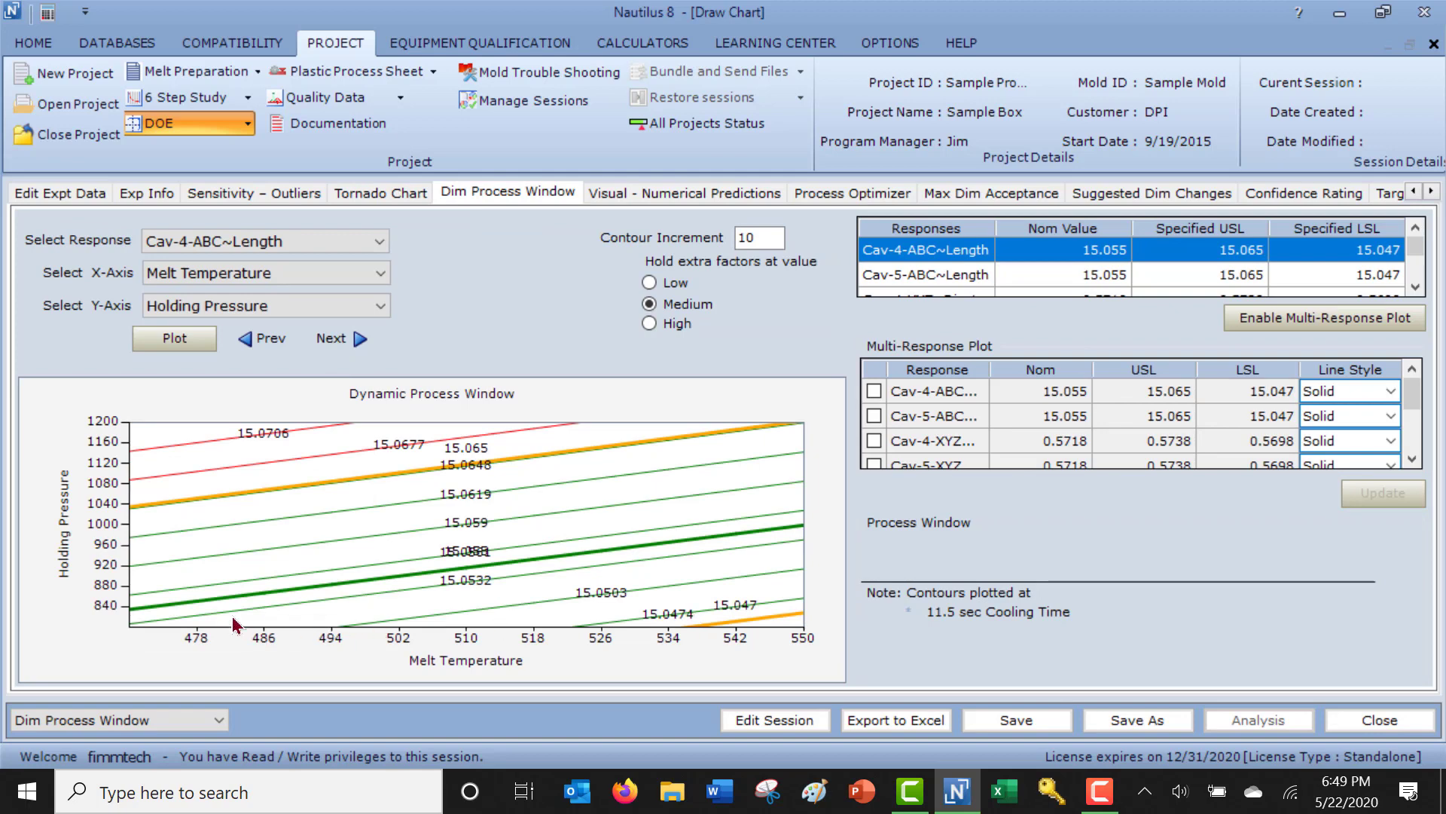
Mark a process window on the contour plot covering about 485 to 542 deg F melt temperature and 840 to 1058 psi holding pressure.
{"action": "left_click", "coordinate": [159, 613]}
{"action": "left_click", "coordinate": [517, 567]}
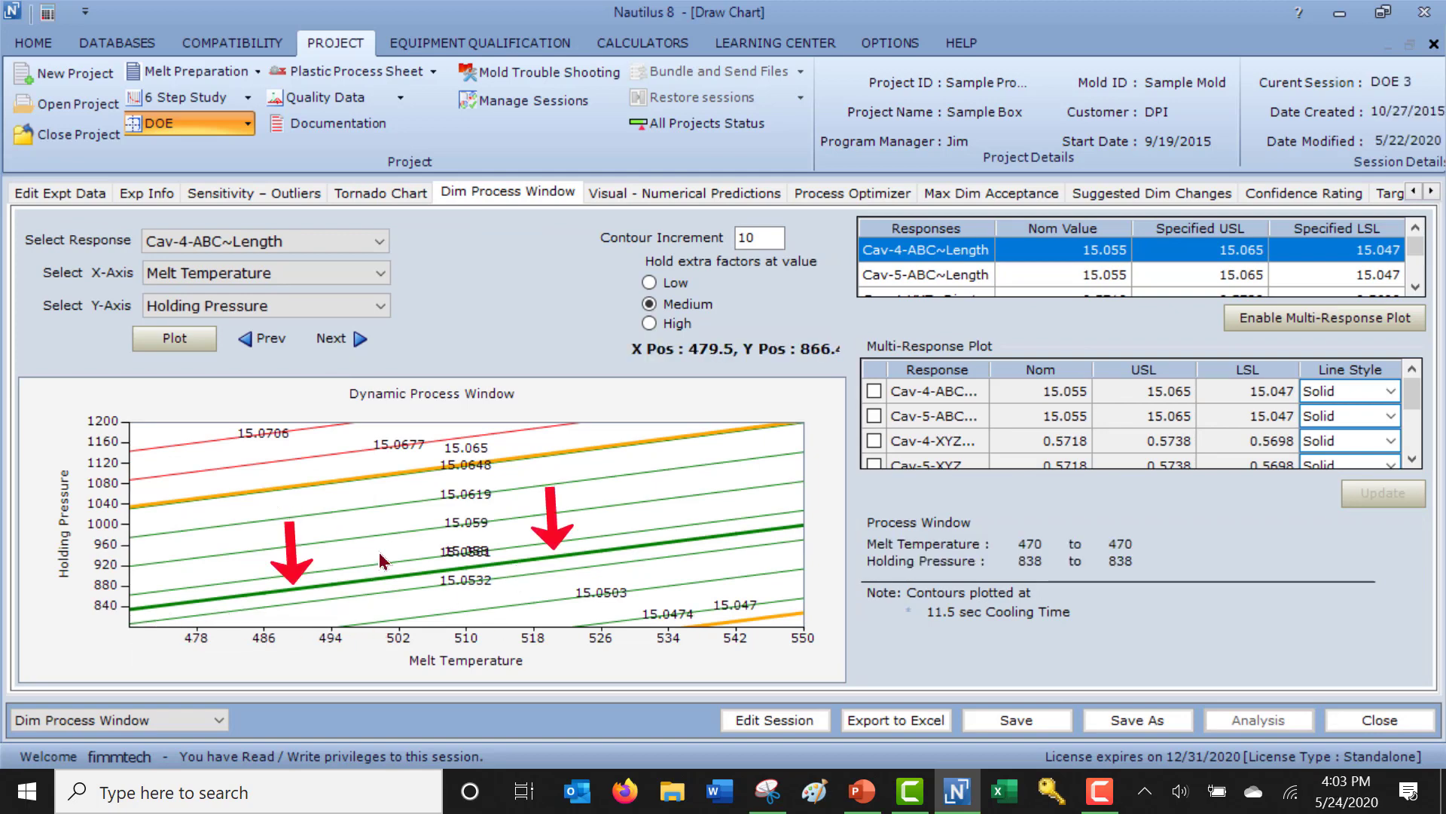
{"action": "left_click", "coordinate": [390, 576]}
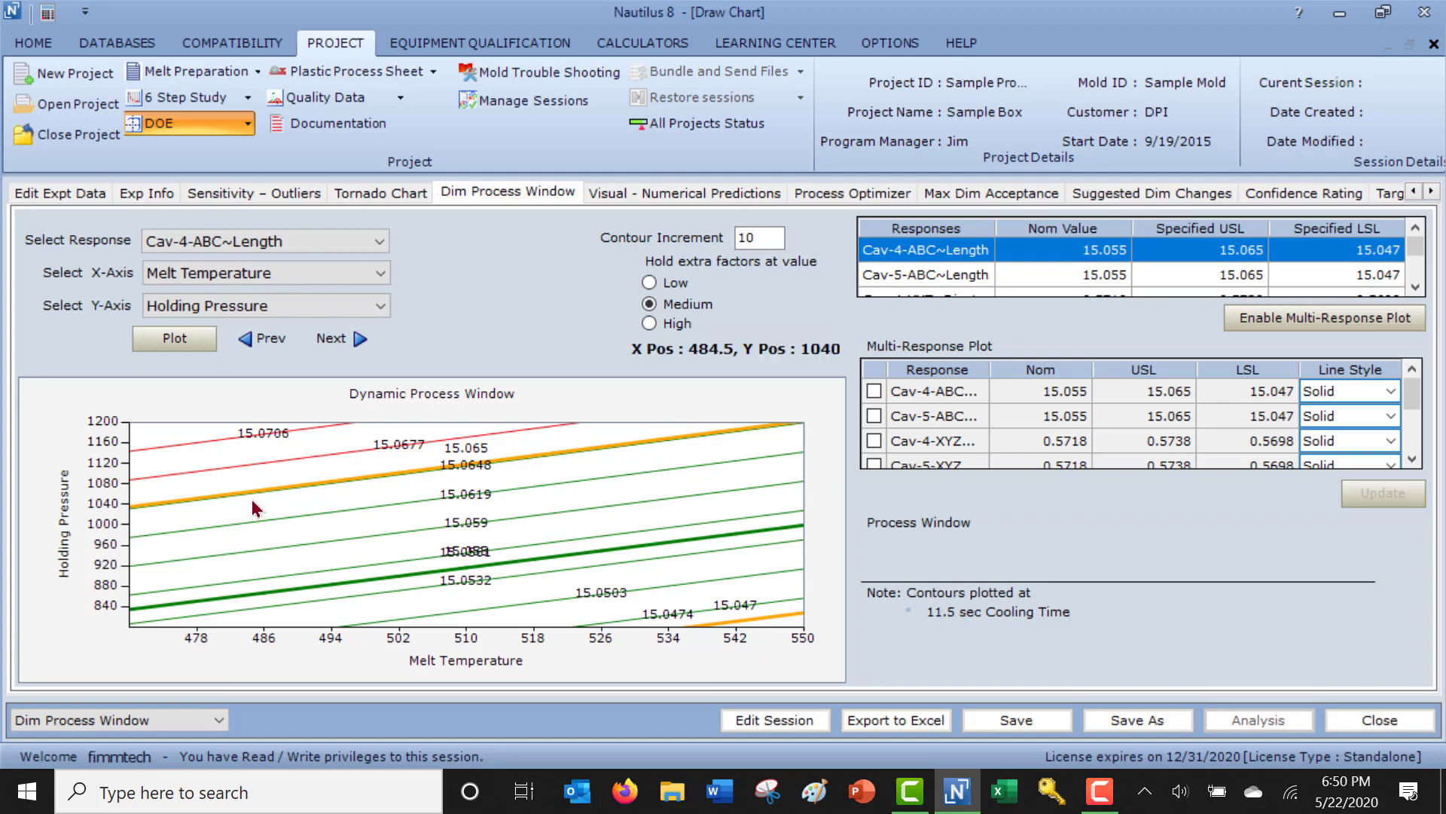
{"action": "left_click_drag", "start_coordinate": [299, 515], "coordinate": [745, 616]}
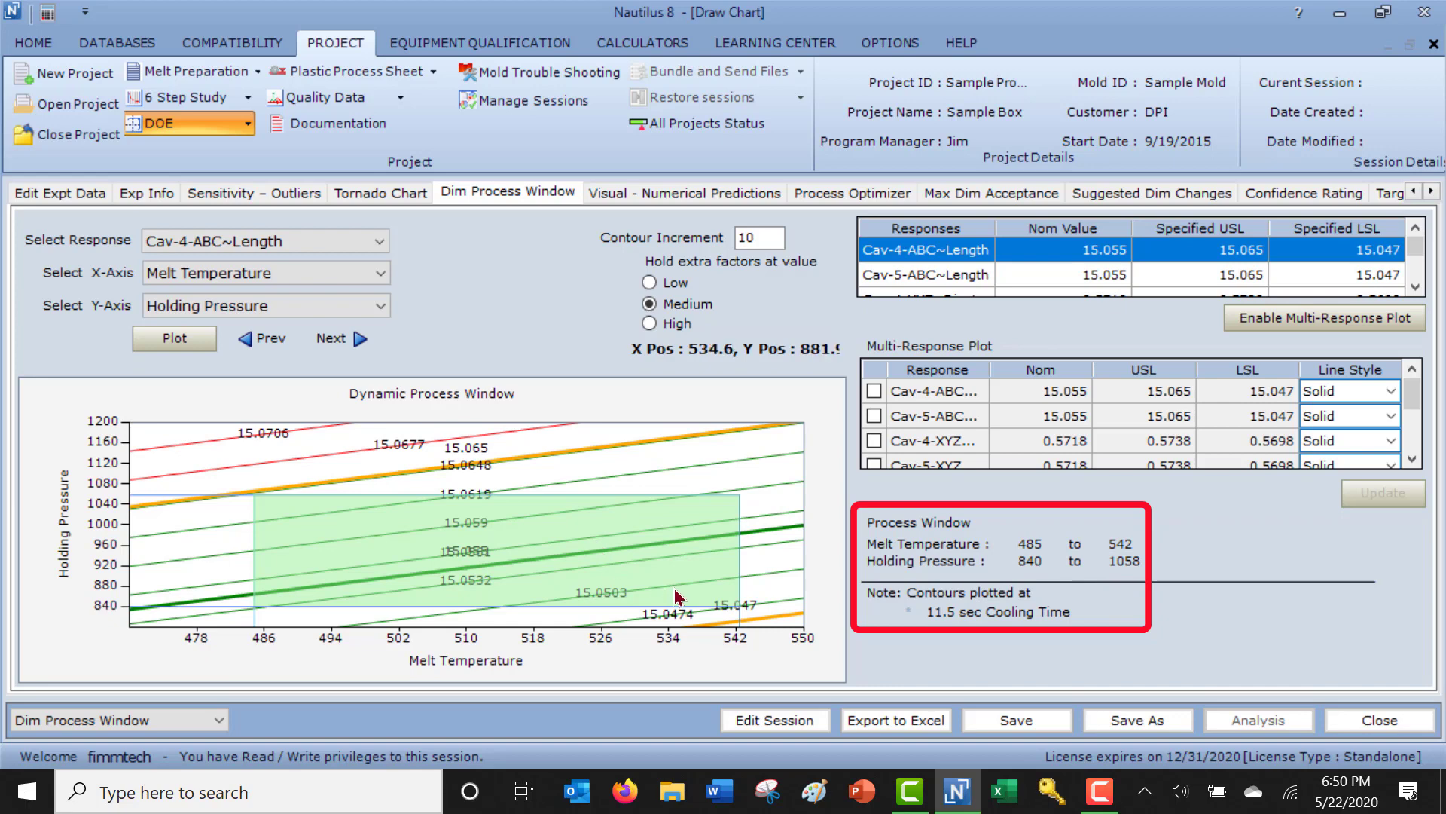
{"action": "left_click", "coordinate": [495, 552]}
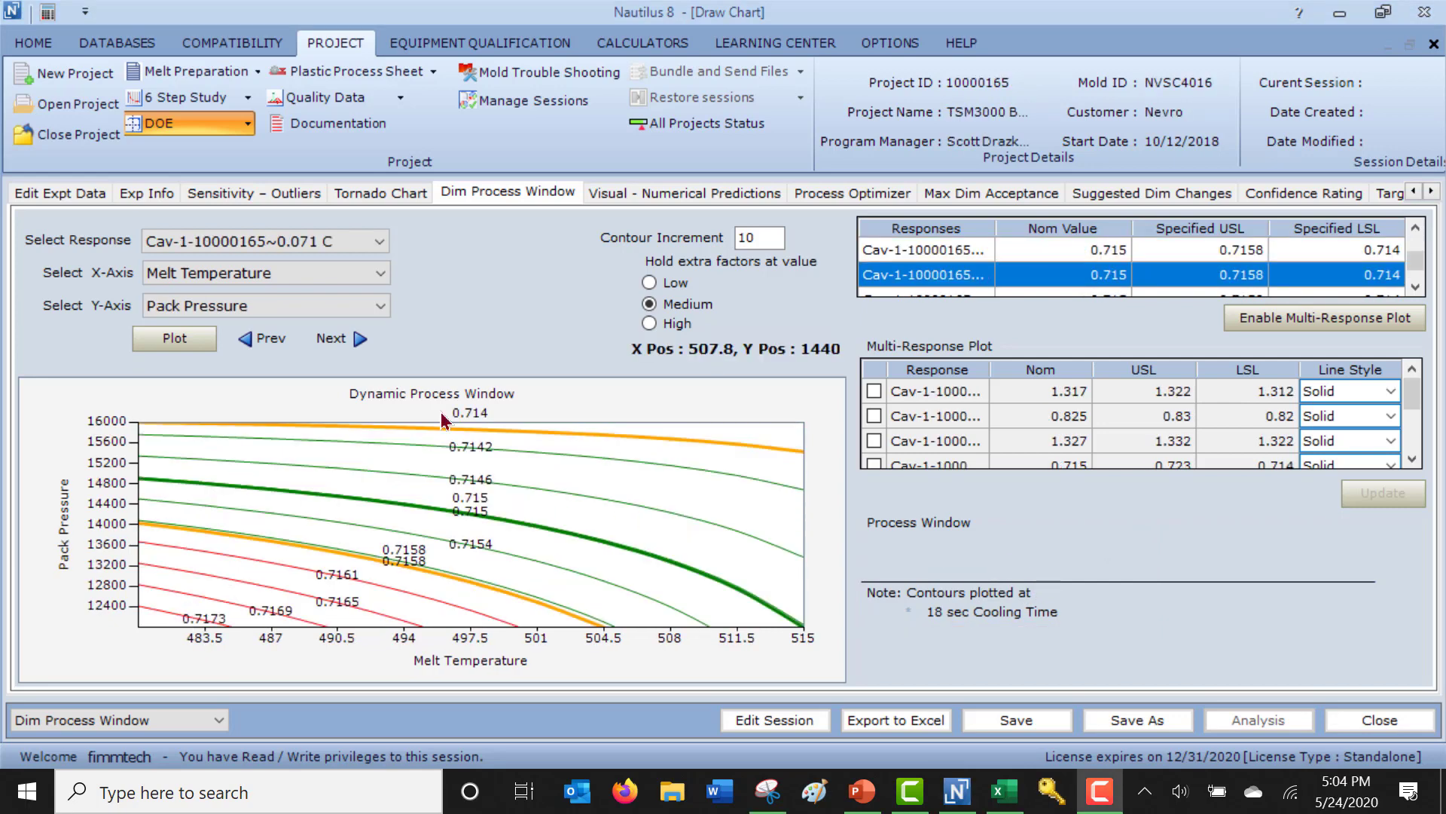
Overlay two responses (nominal 0.715, USL 0.723 and 0.7158) in a multi-response plot and mark a window of about 482–487 melt temperature, 13980–15780 pack pressure.
{"action": "left_click", "coordinate": [379, 242]}
{"action": "left_click", "coordinate": [379, 242]}
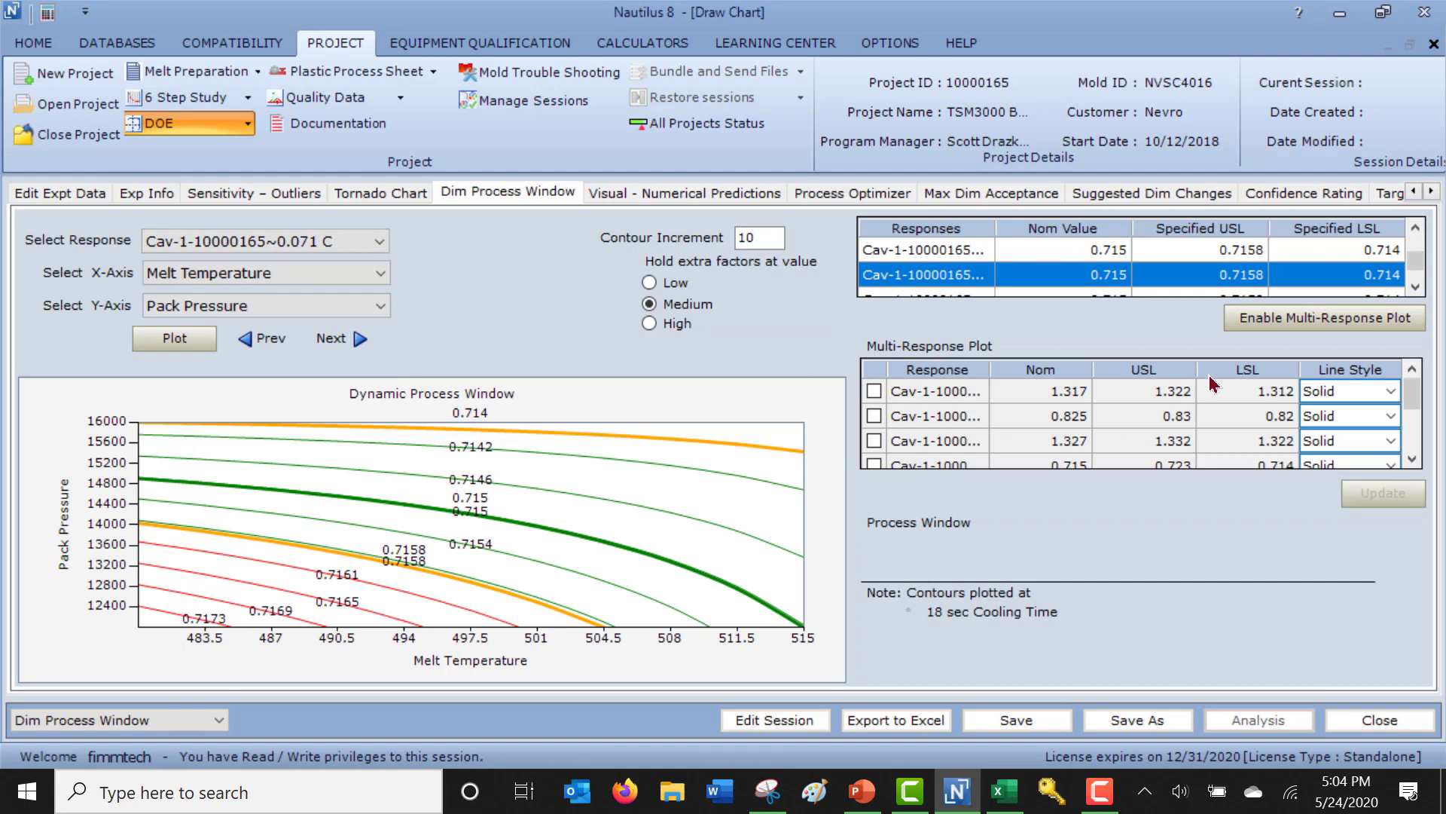
{"action": "left_click", "coordinate": [1253, 322]}
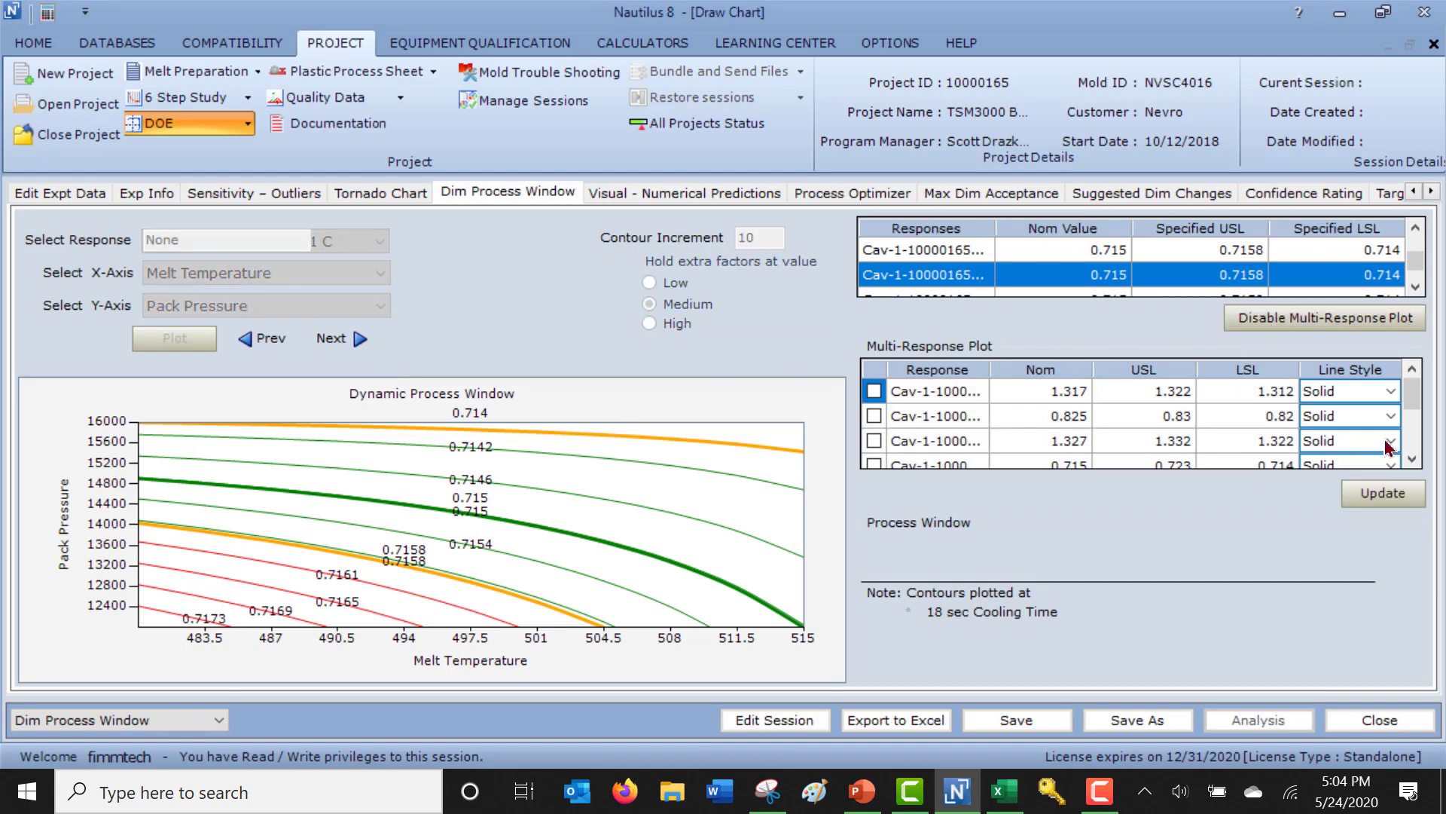
{"action": "left_click", "coordinate": [1414, 458]}
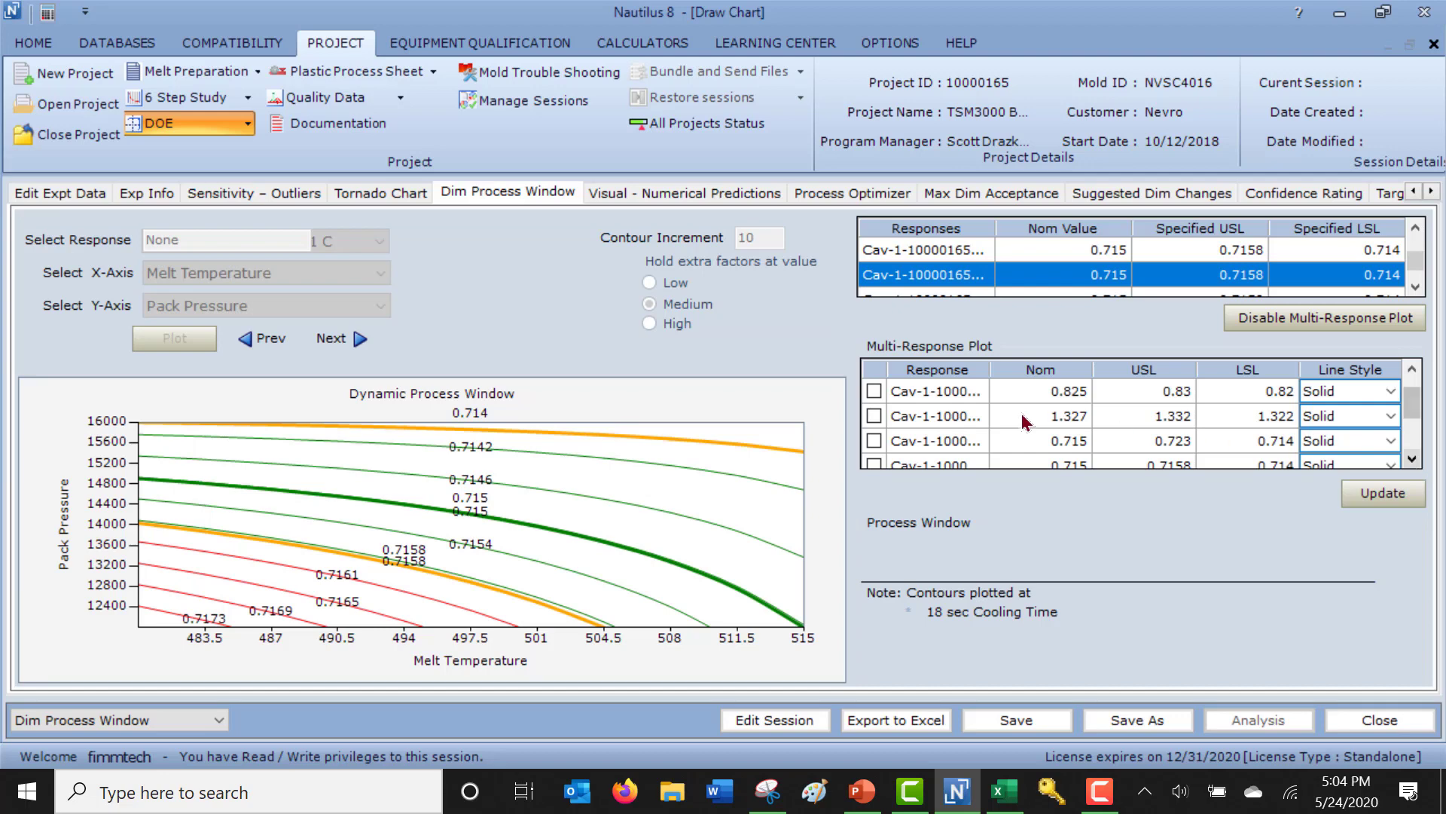
{"action": "left_click", "coordinate": [873, 441]}
{"action": "left_click", "coordinate": [1413, 458]}
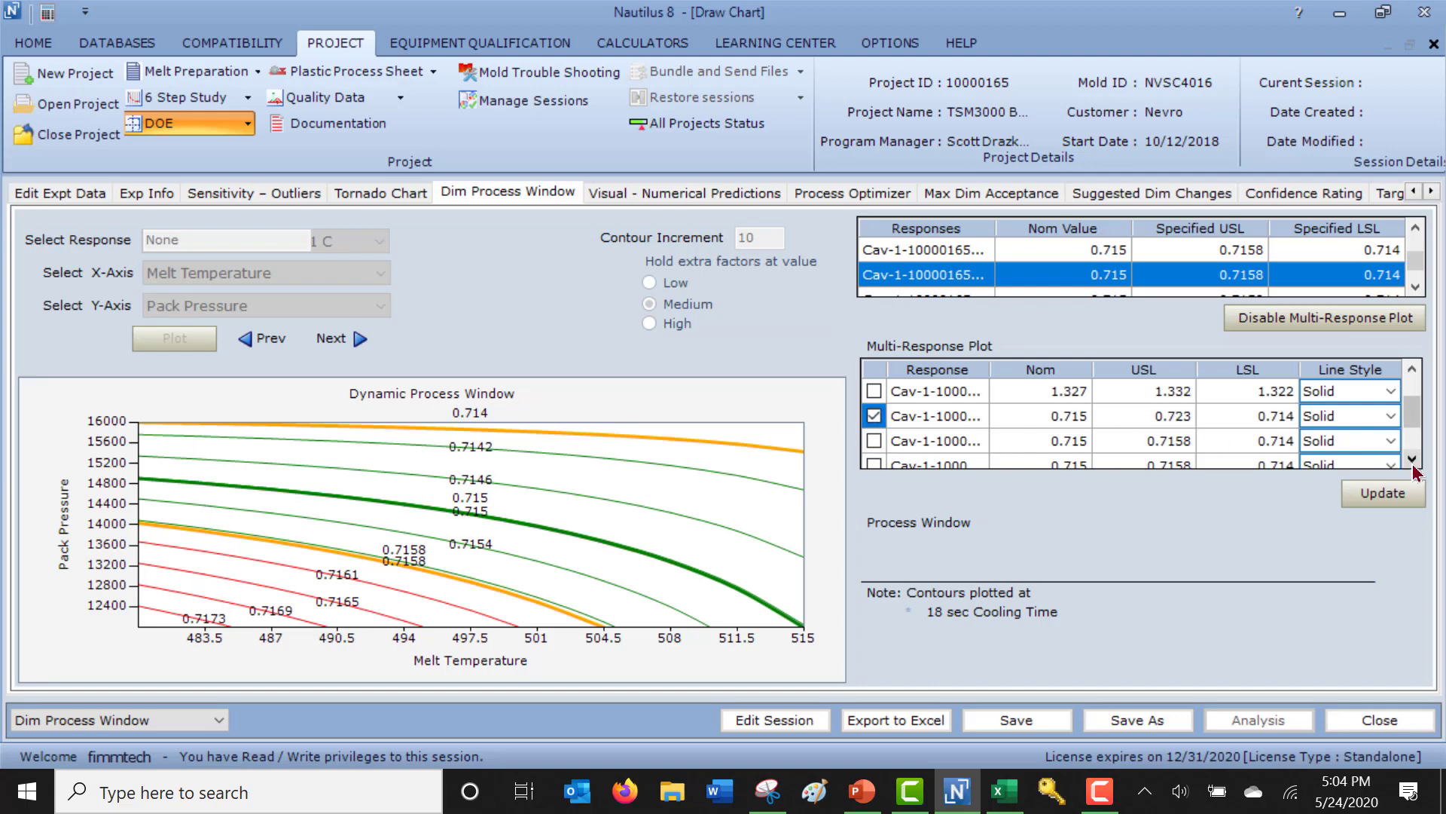
{"action": "left_click", "coordinate": [1412, 458]}
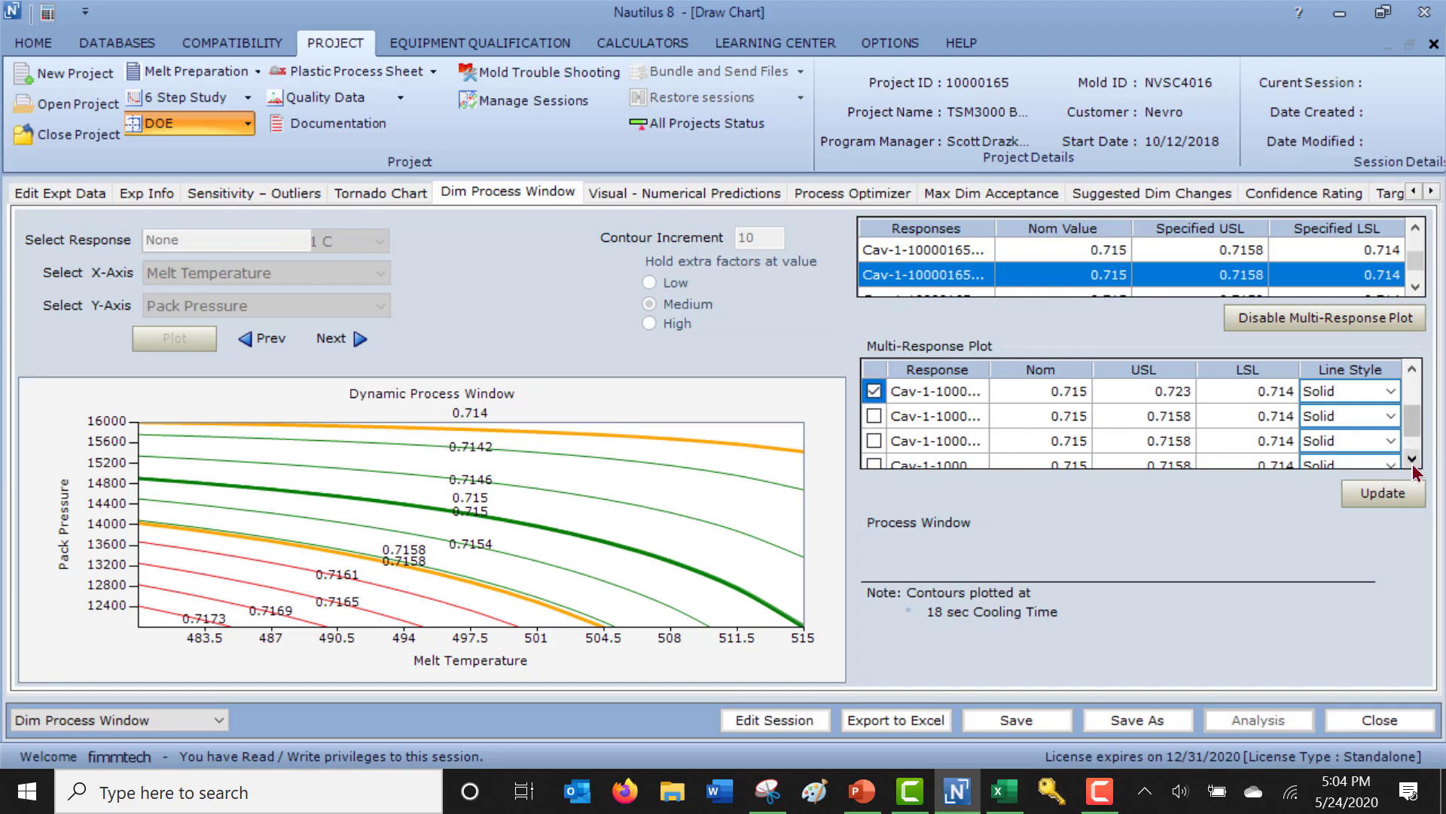
{"action": "left_click", "coordinate": [874, 442]}
{"action": "left_click", "coordinate": [1383, 493]}
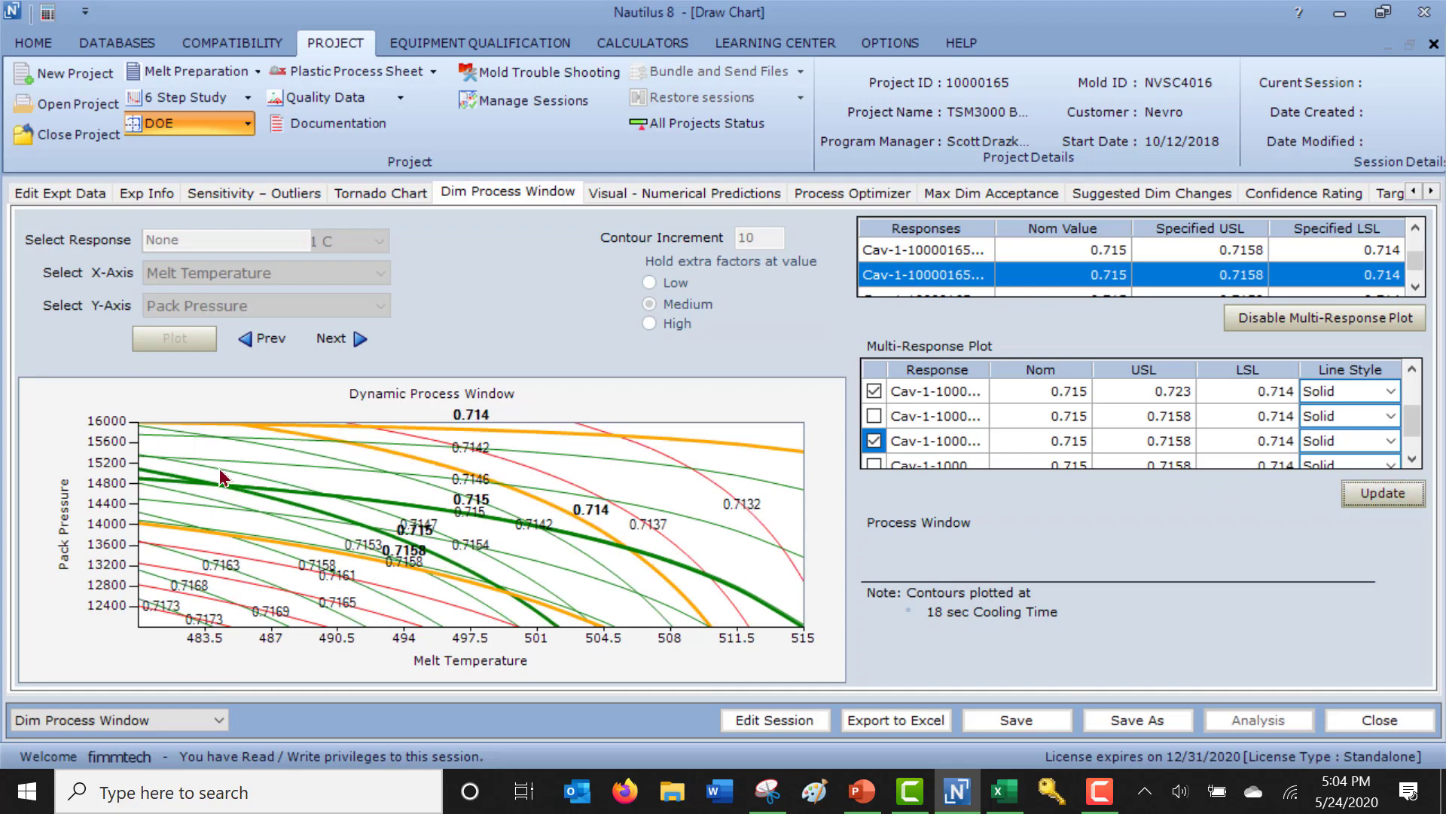
{"action": "left_click_drag", "start_coordinate": [171, 434], "coordinate": [279, 528]}
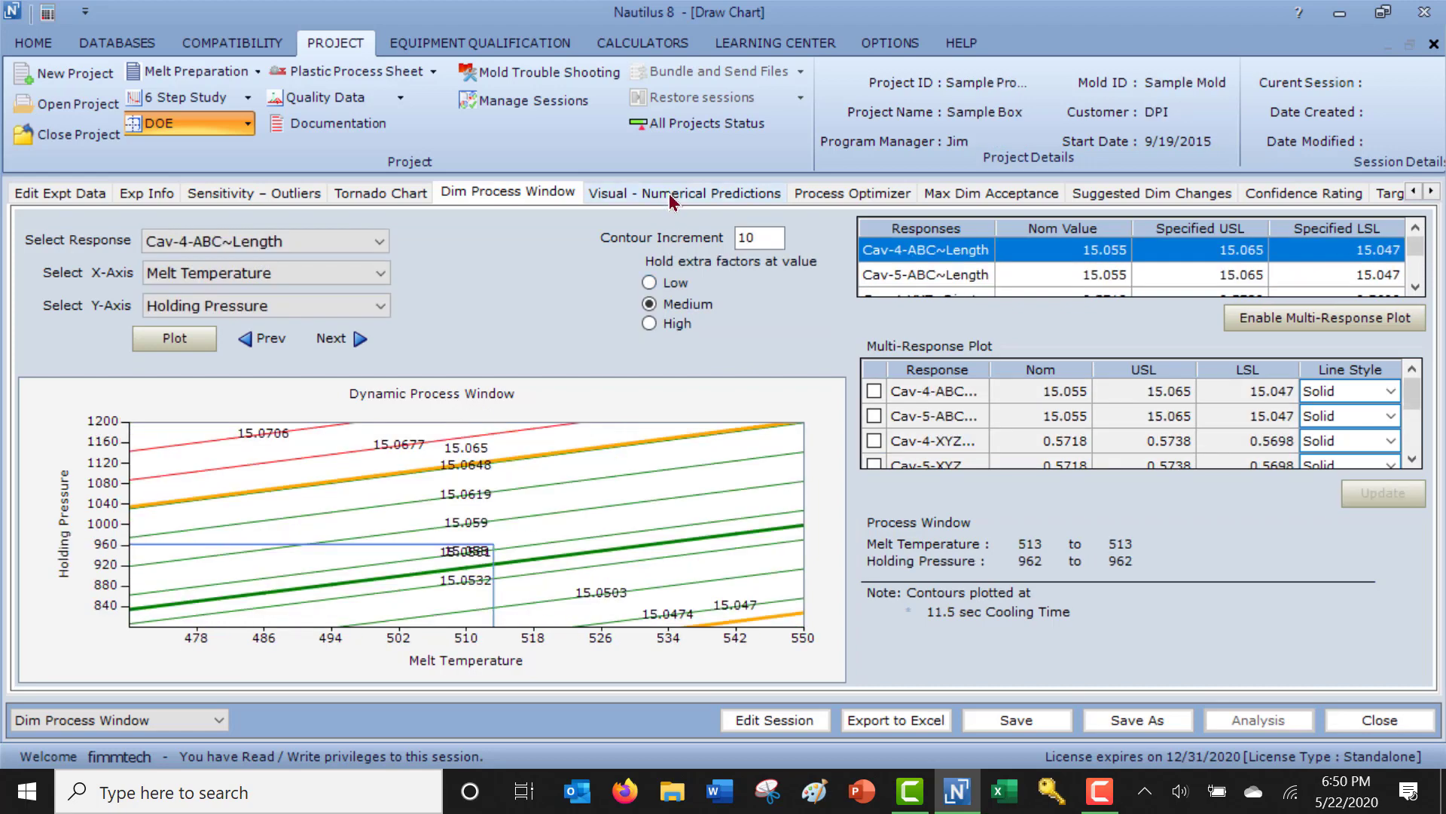
In the Visual - Numerical Predictions, simulate a process with holding pressure 800 and melt temperature 535.
{"action": "left_click", "coordinate": [670, 195]}
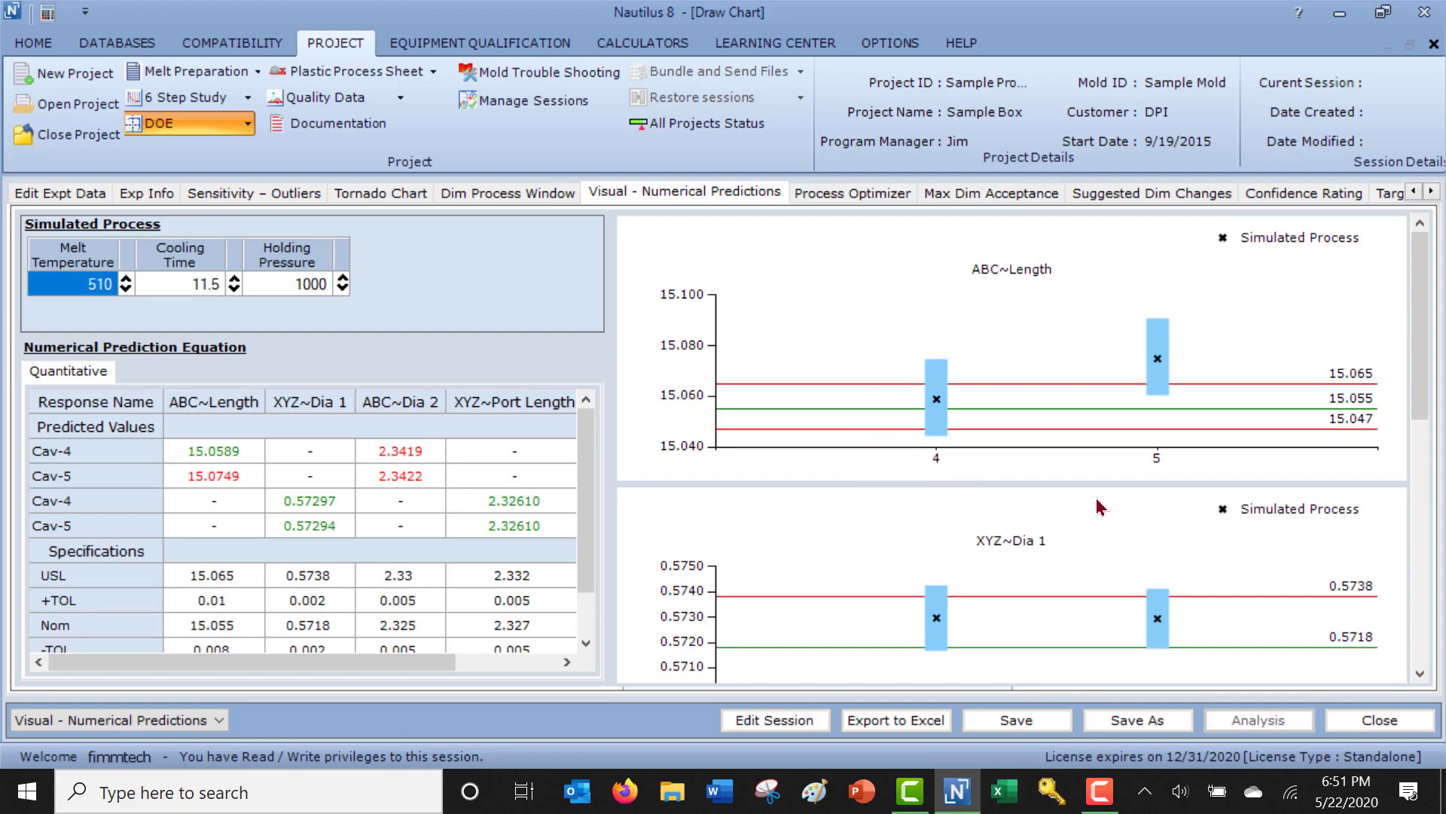
{"action": "mouse_move", "coordinate": [883, 437]}
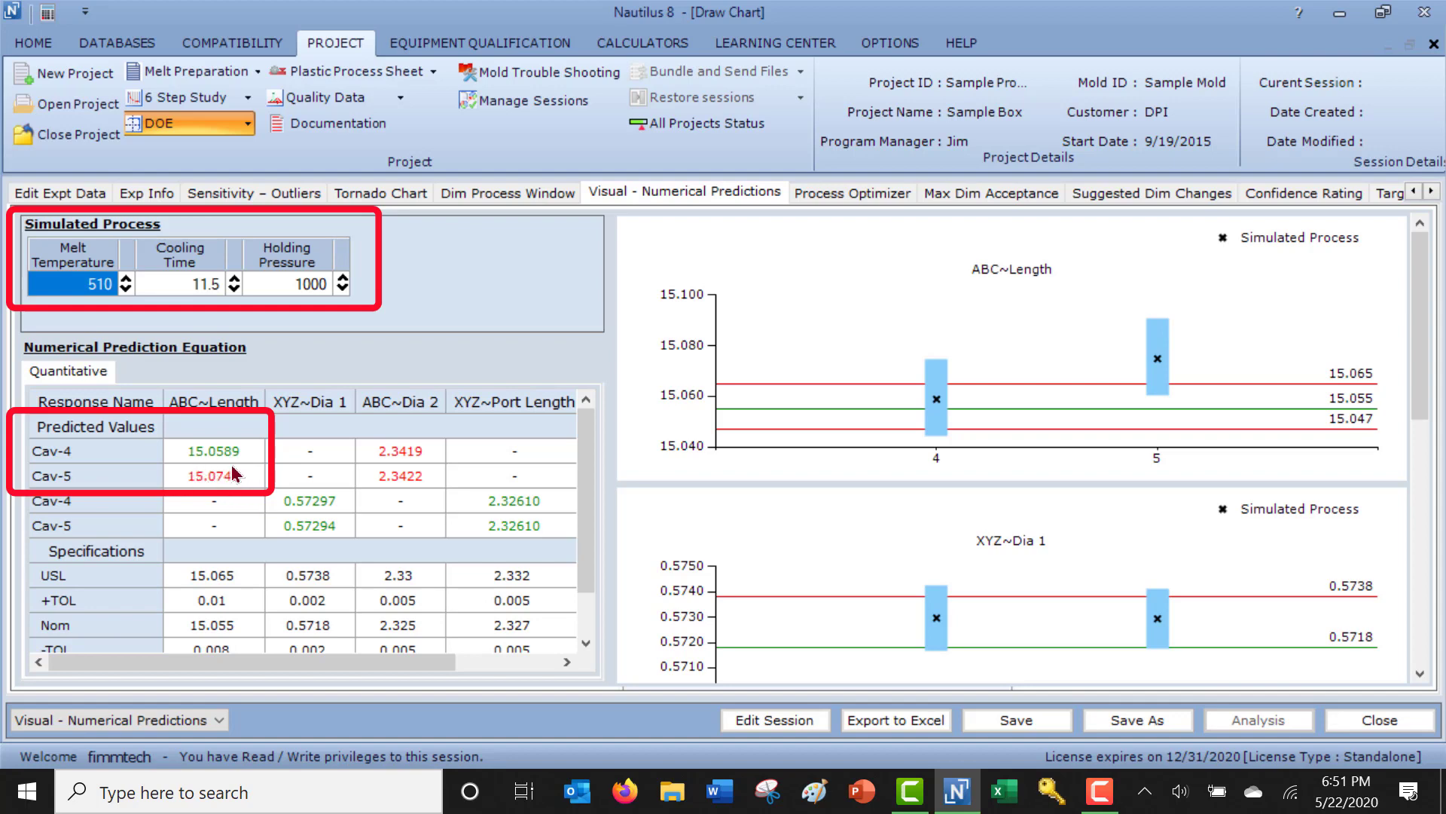
{"action": "left_click", "coordinate": [343, 289]}
{"action": "left_click", "coordinate": [344, 289]}
{"action": "left_click", "coordinate": [343, 289]}
{"action": "left_click", "coordinate": [344, 290]}
{"action": "left_click", "coordinate": [344, 289]}
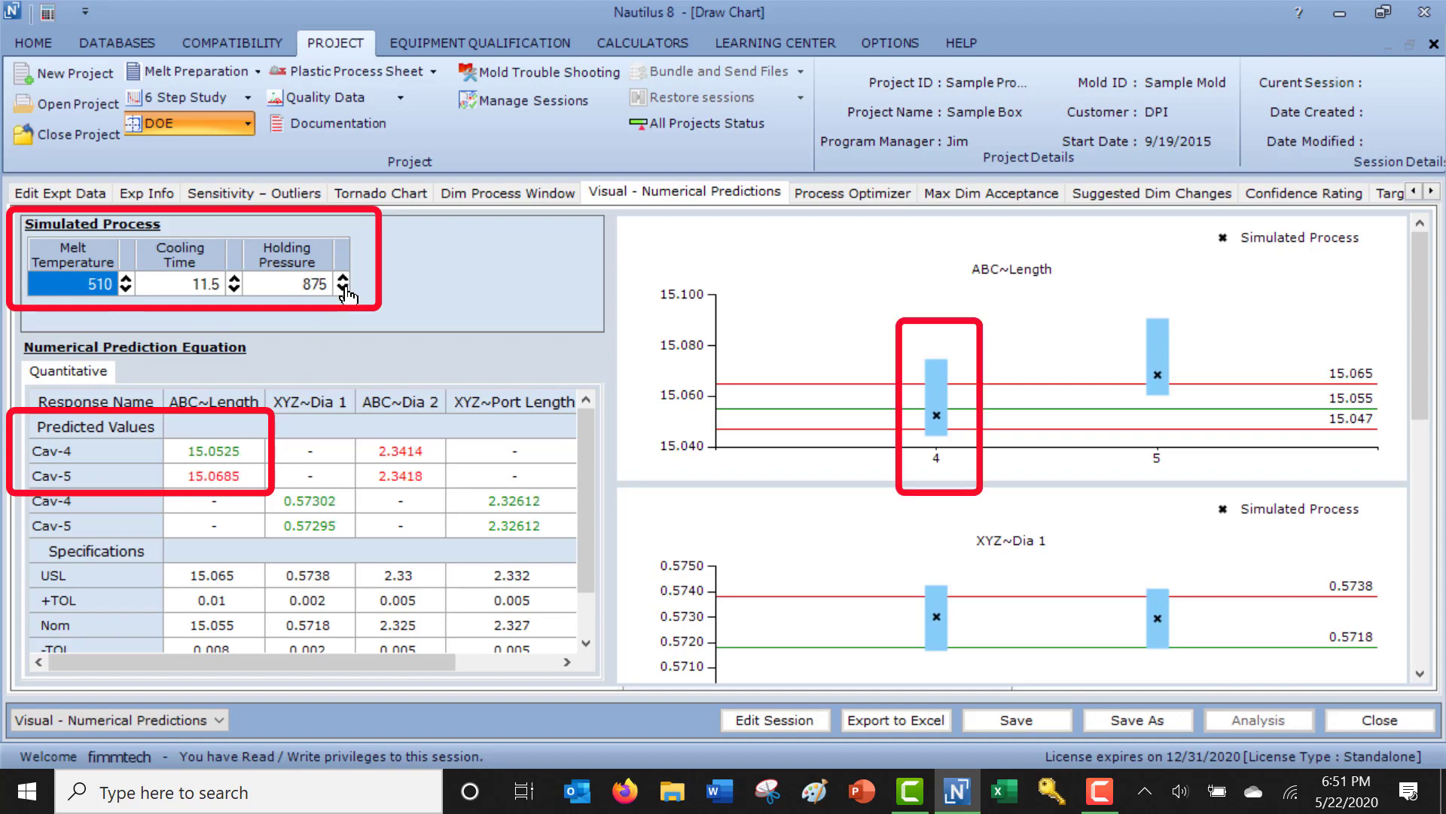
{"action": "left_click", "coordinate": [343, 289]}
{"action": "left_click", "coordinate": [344, 289]}
{"action": "left_click", "coordinate": [344, 289]}
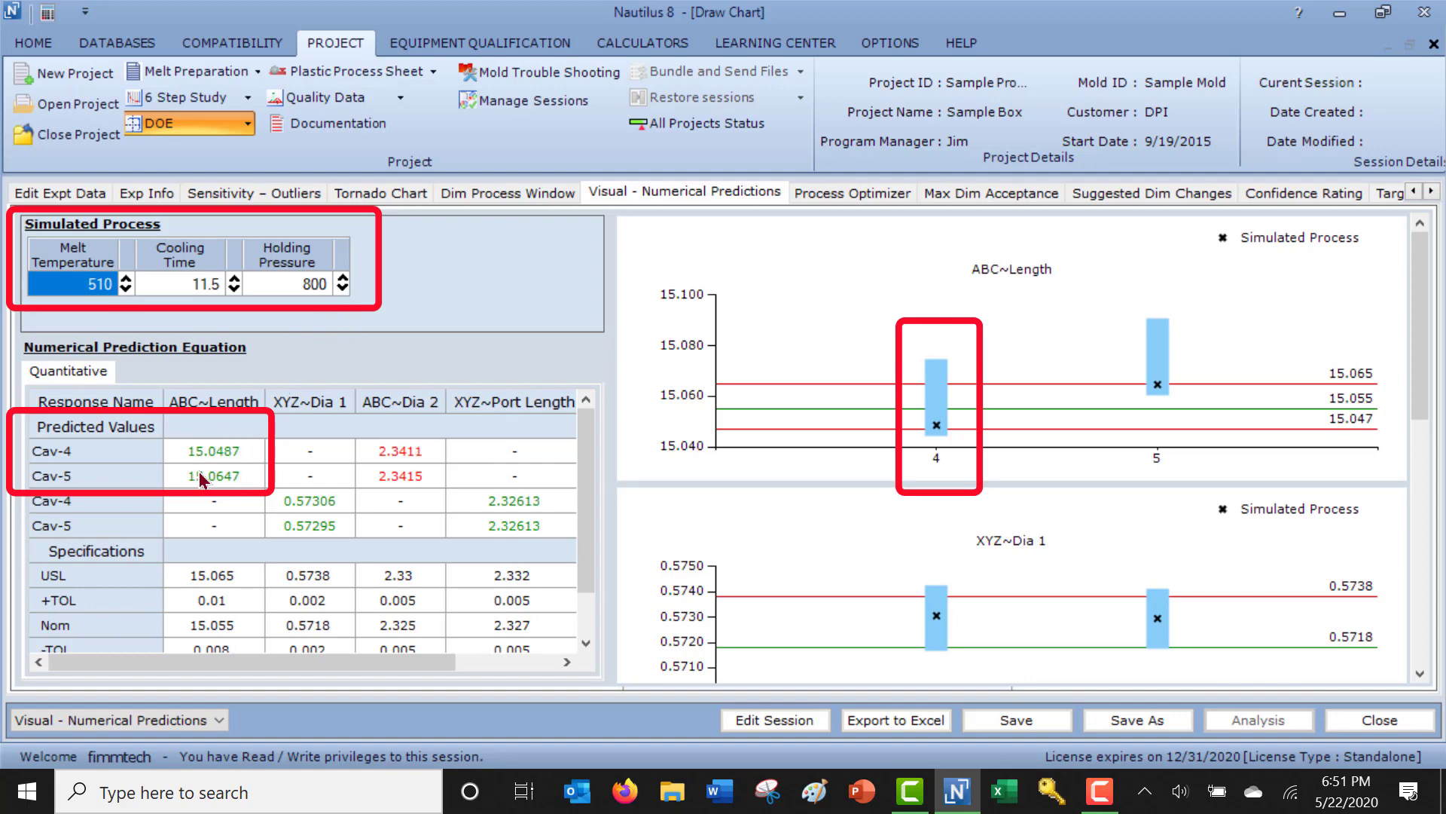
{"action": "left_click", "coordinate": [125, 281]}
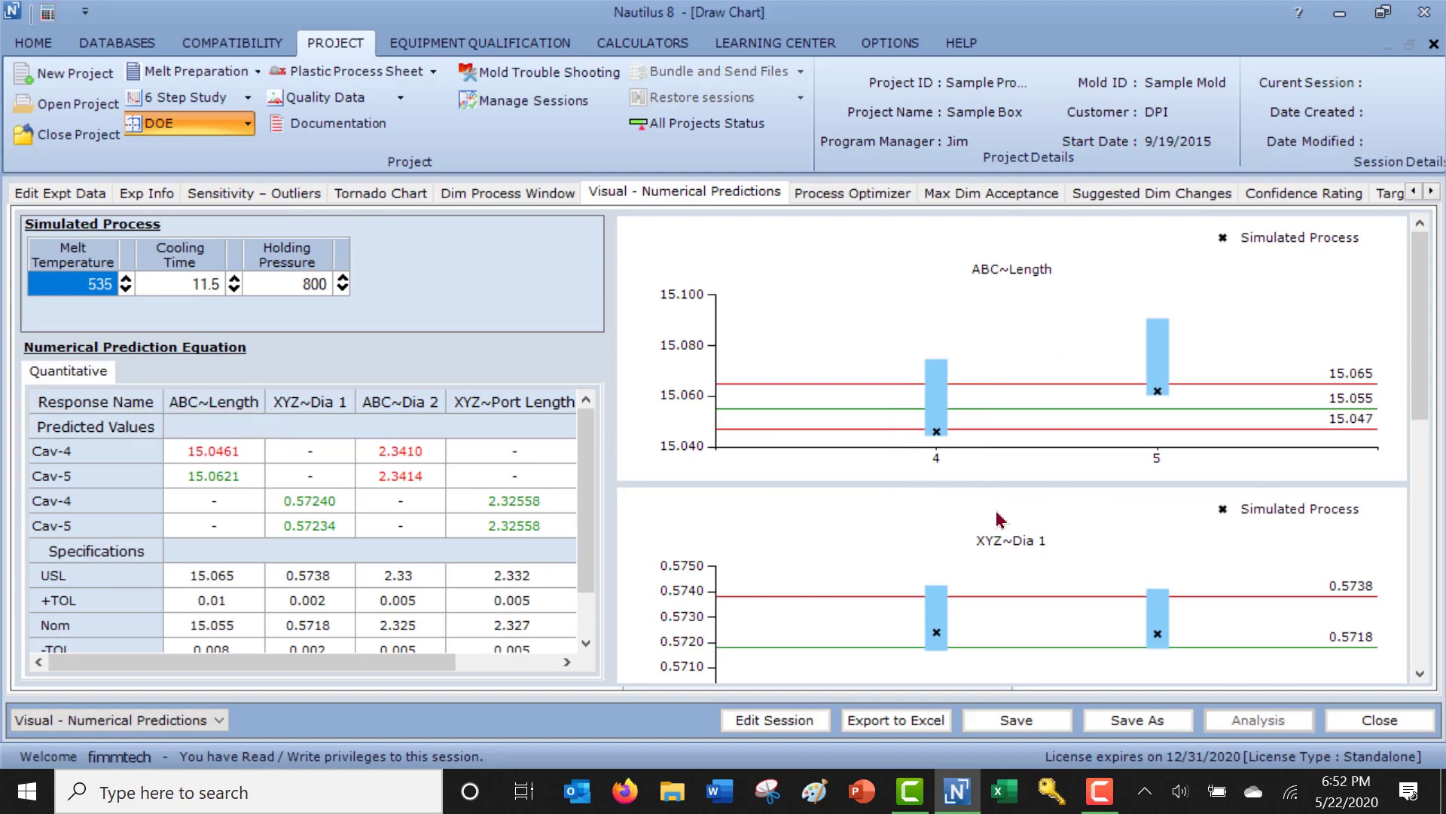
Examine the ABC~Dia 2 and XYZ~Port Length prediction charts against their specification limits for cavities 4 and 5.
{"action": "scroll", "coordinate": [998, 519], "scroll_direction": "down", "scroll_amount": 5}
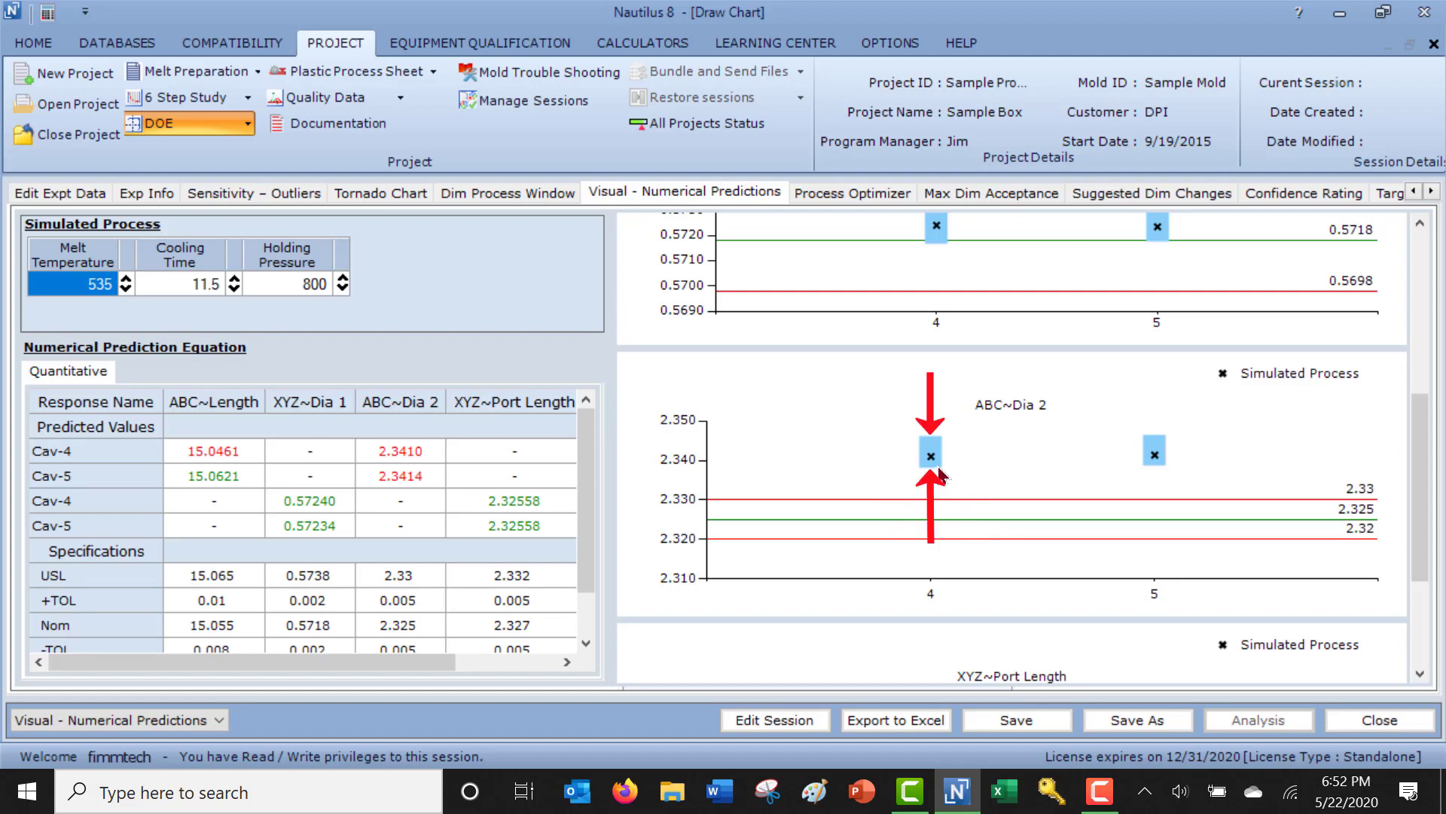
{"action": "mouse_move", "coordinate": [943, 465]}
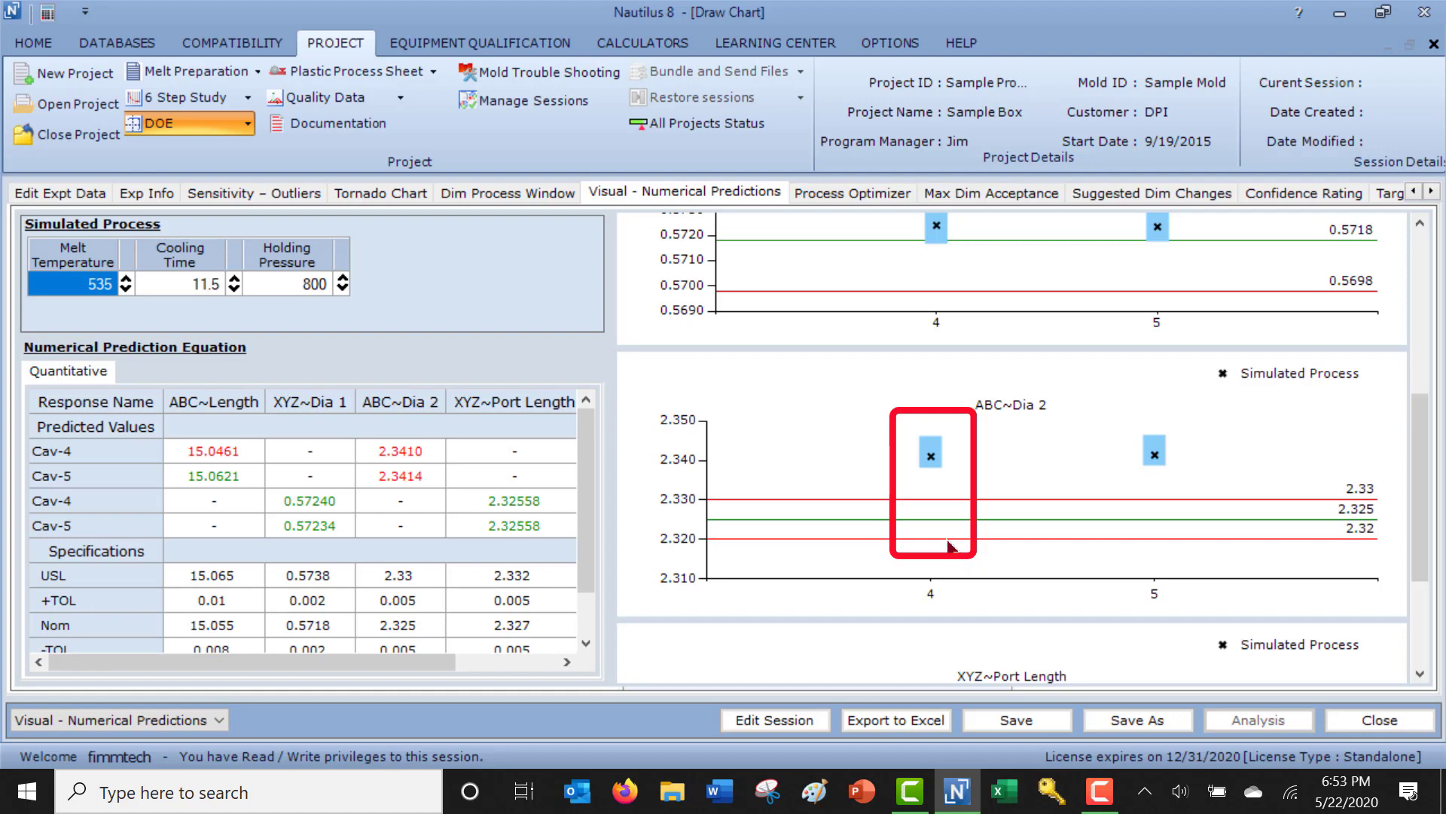
{"action": "scroll", "coordinate": [829, 301], "scroll_direction": "down", "scroll_amount": 2}
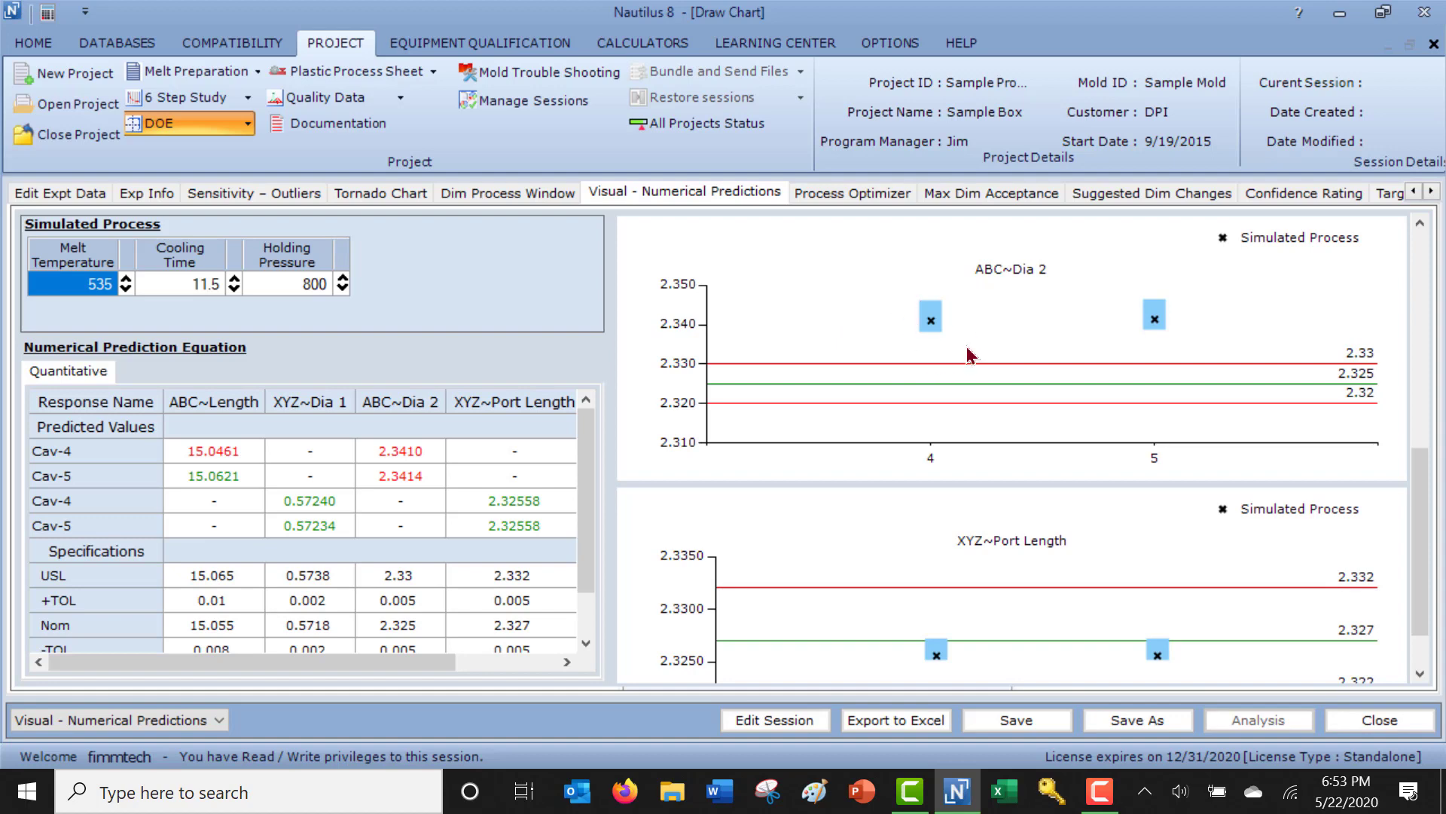
{"action": "scroll", "coordinate": [972, 350], "scroll_direction": "down", "scroll_amount": 1}
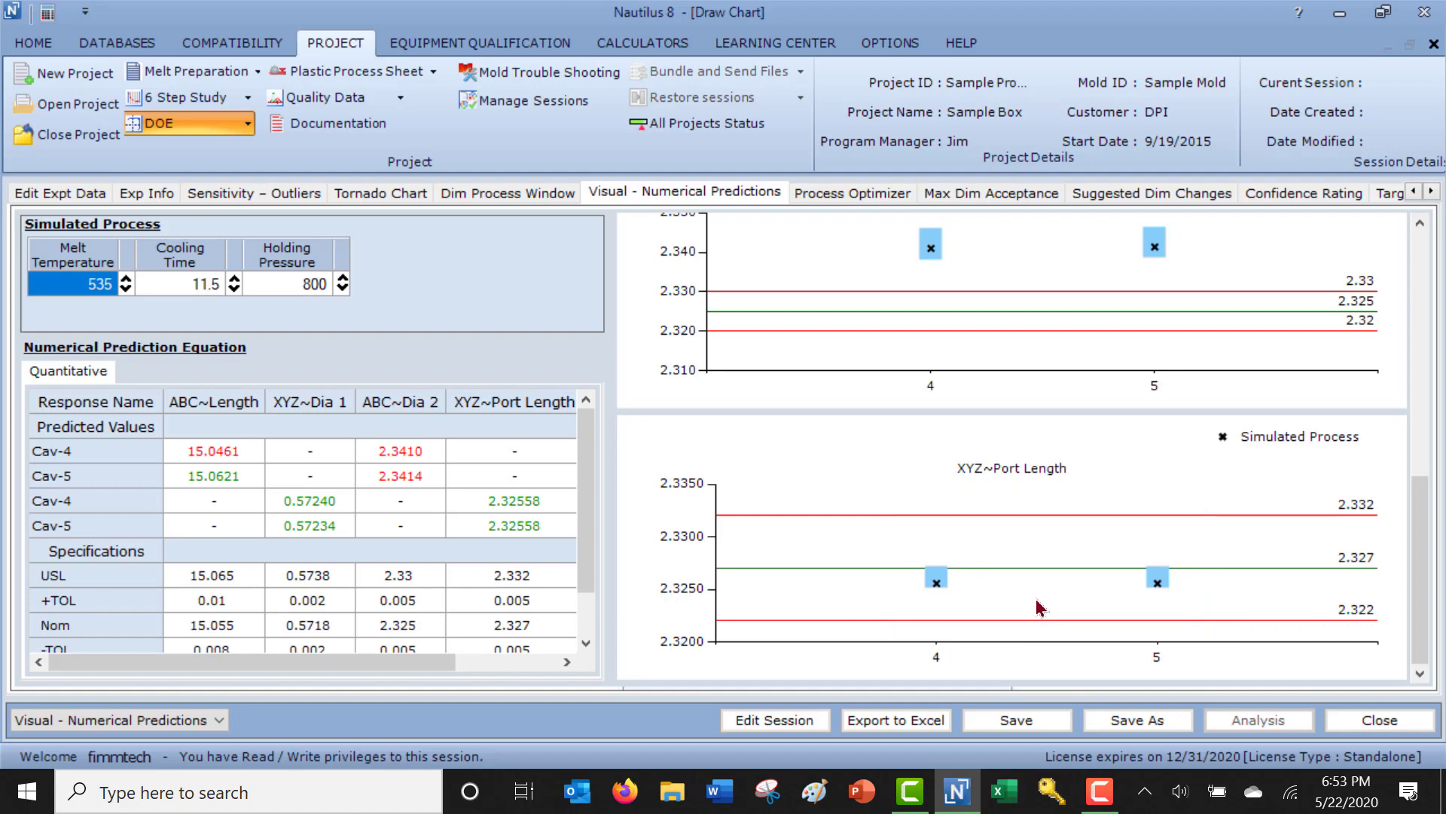
{"action": "scroll", "coordinate": [1035, 607], "scroll_direction": "up", "scroll_amount": 10}
Seek the process gold spot with ABC~Length Cav-5 and both ABC~Dia 2 cavities excluded, and review the simulated process on each dimension chart.
{"action": "left_click", "coordinate": [850, 192]}
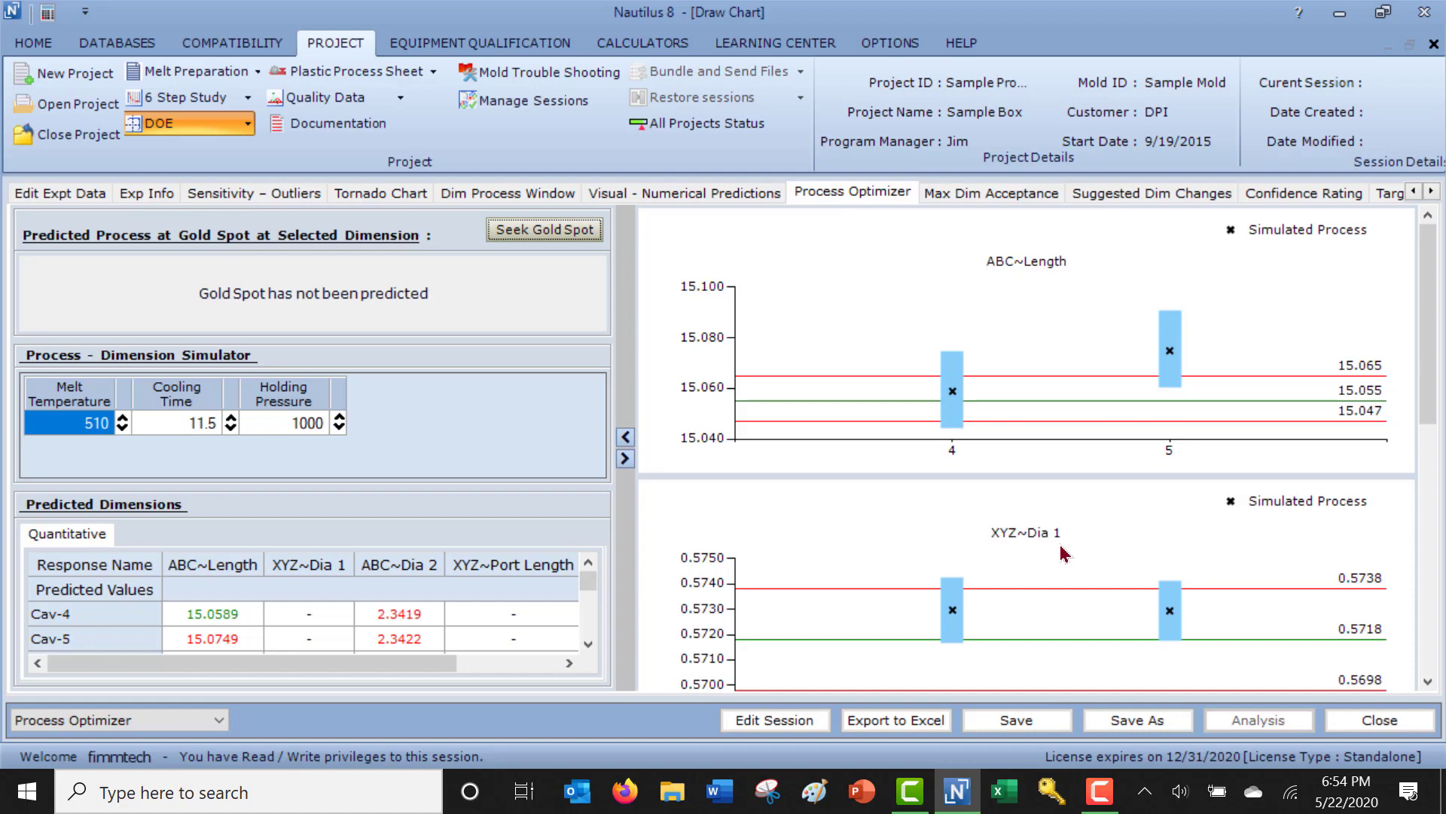
{"action": "left_click", "coordinate": [558, 238]}
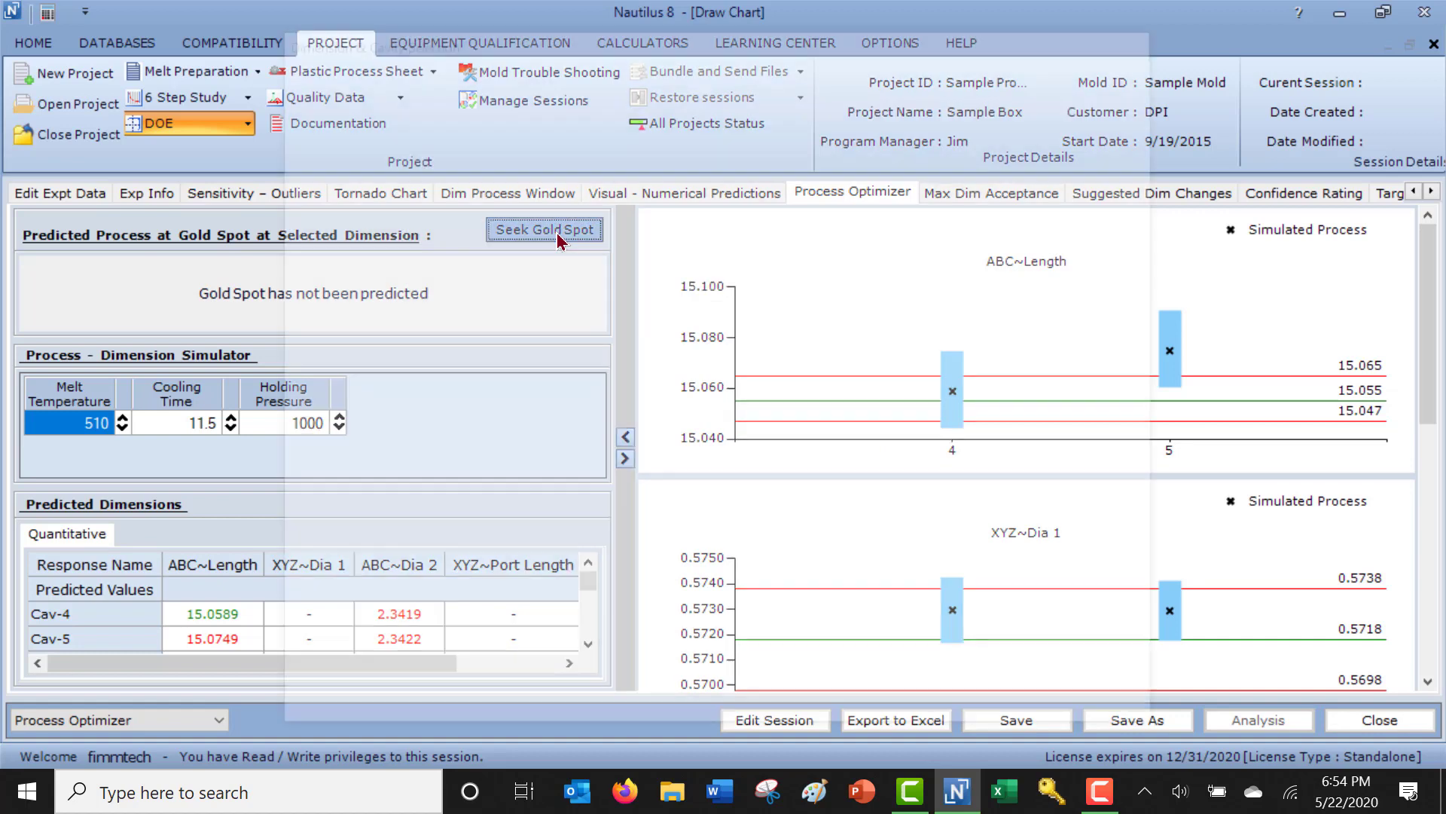
{"action": "left_click", "coordinate": [751, 97]}
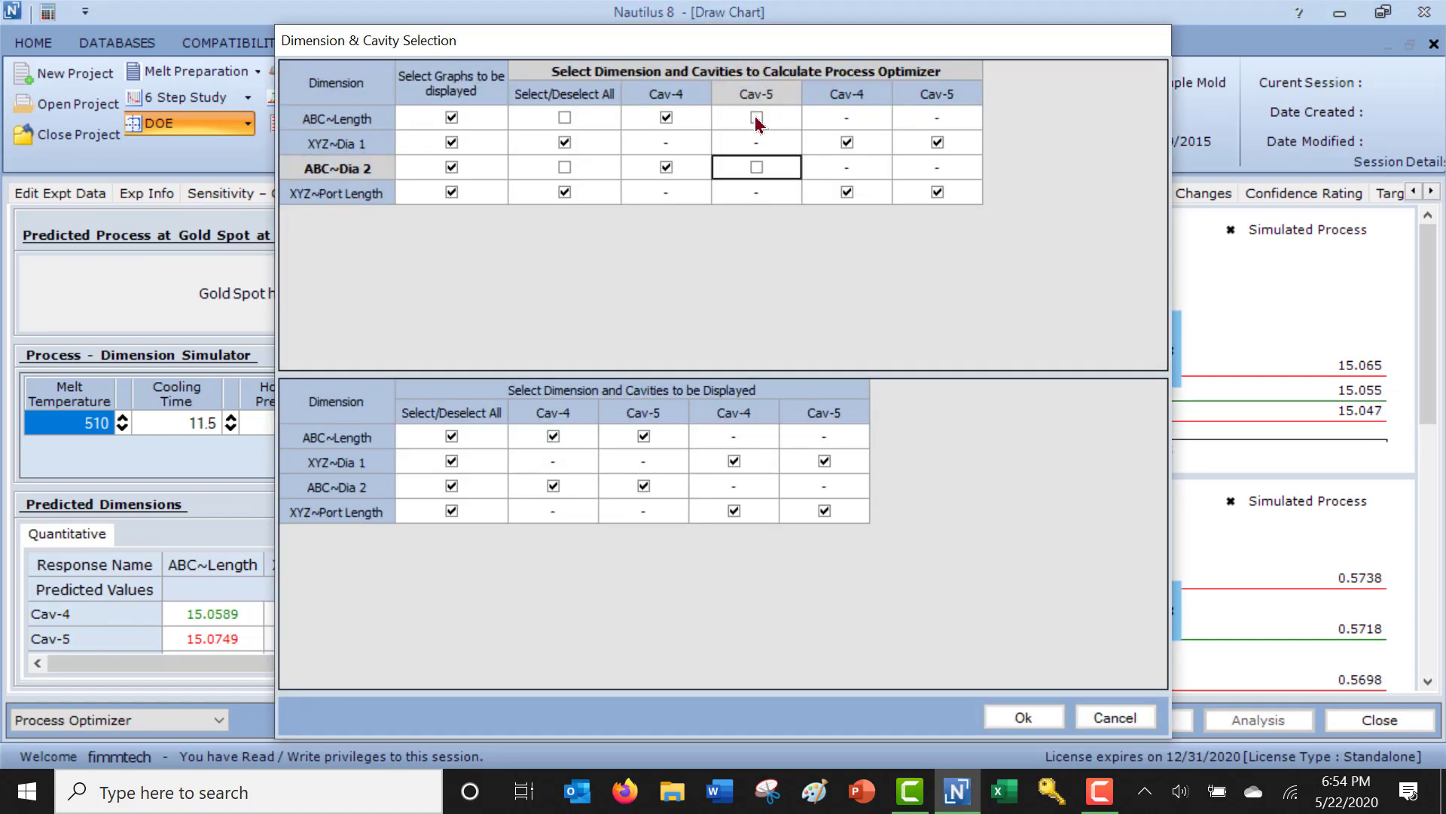
{"action": "left_click", "coordinate": [666, 170]}
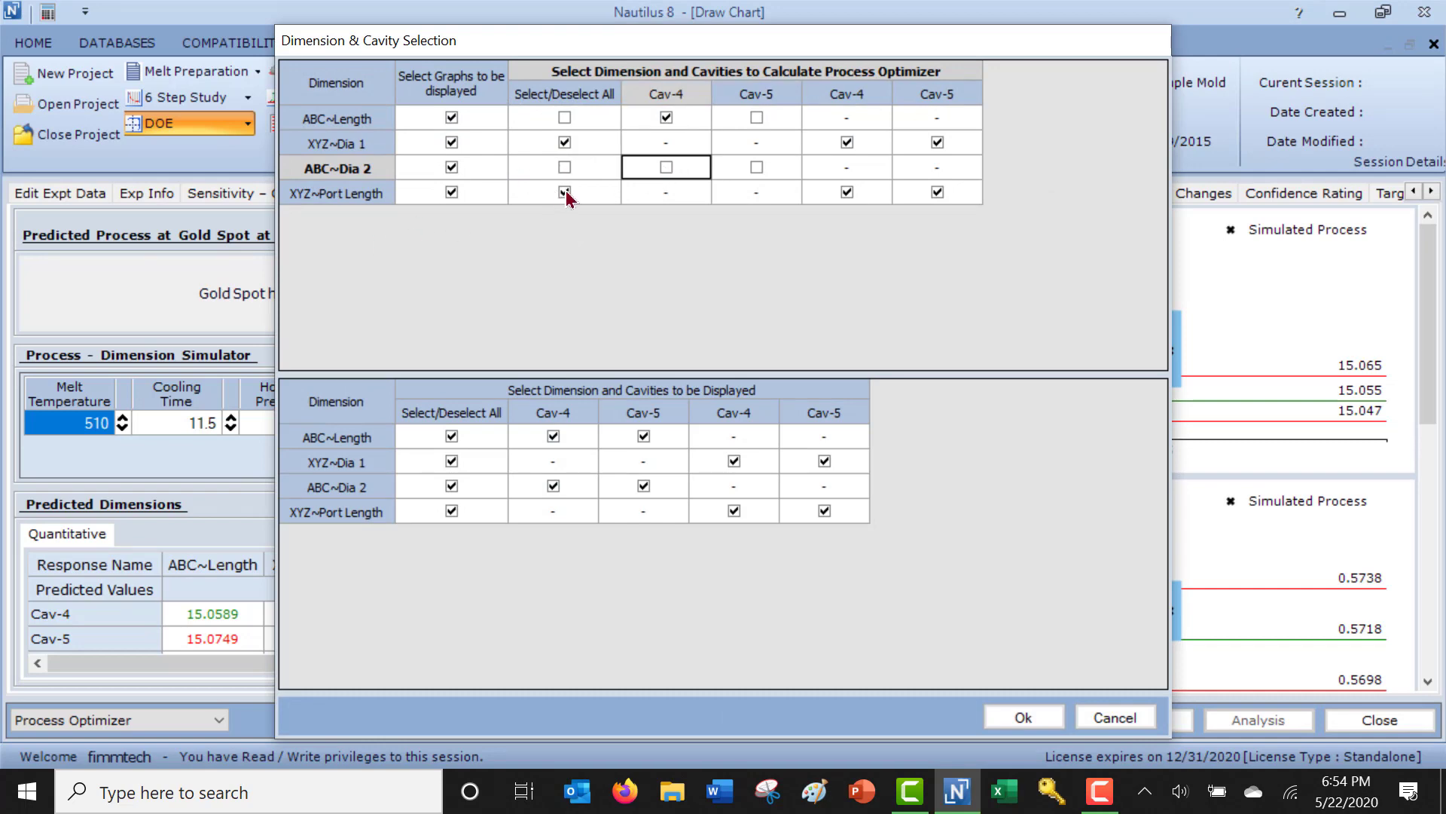
{"action": "left_click", "coordinate": [987, 721]}
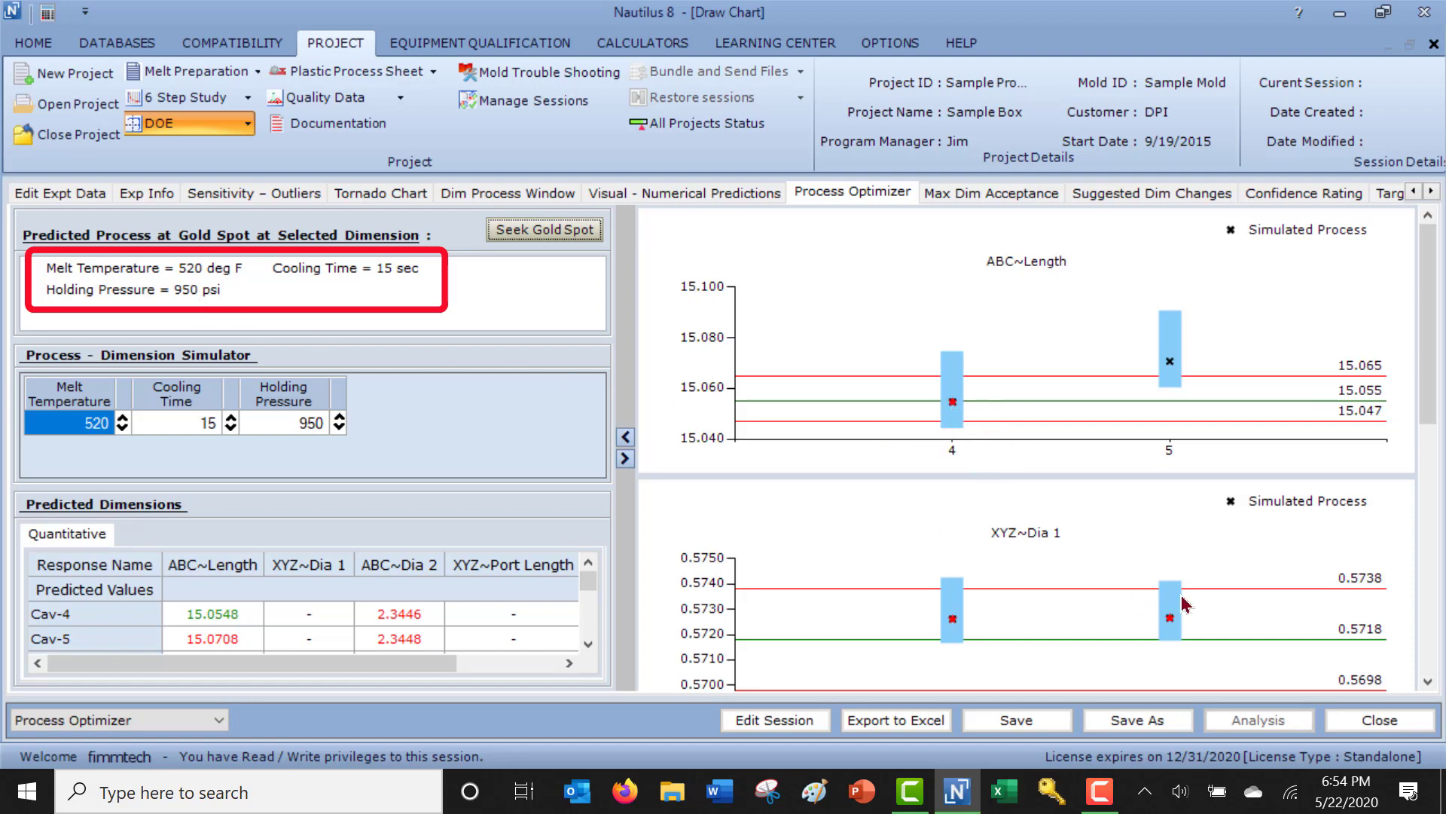
{"action": "scroll", "coordinate": [1184, 603], "scroll_direction": "down", "scroll_amount": 5}
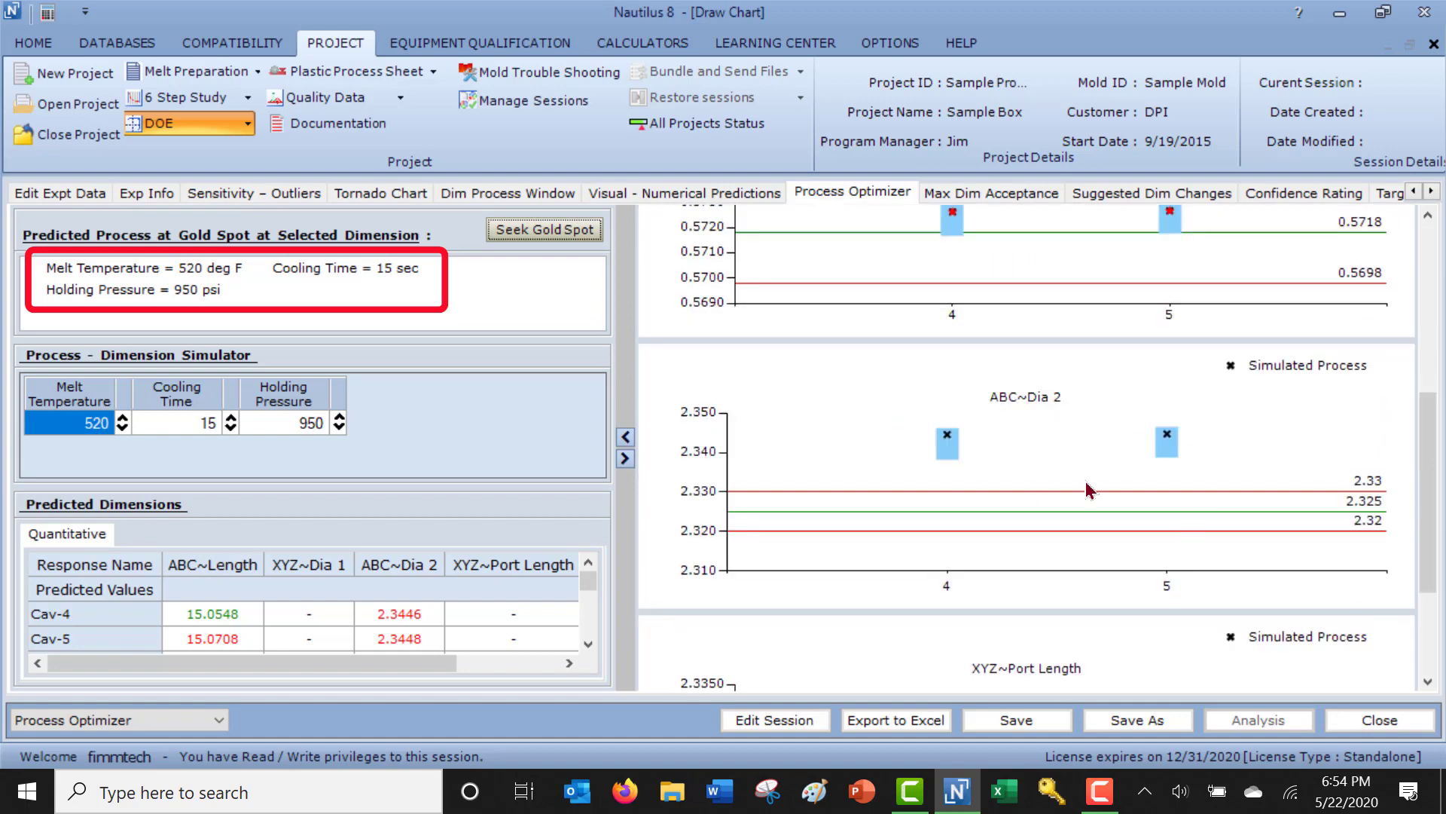
{"action": "scroll", "coordinate": [1093, 492], "scroll_direction": "down", "scroll_amount": 2}
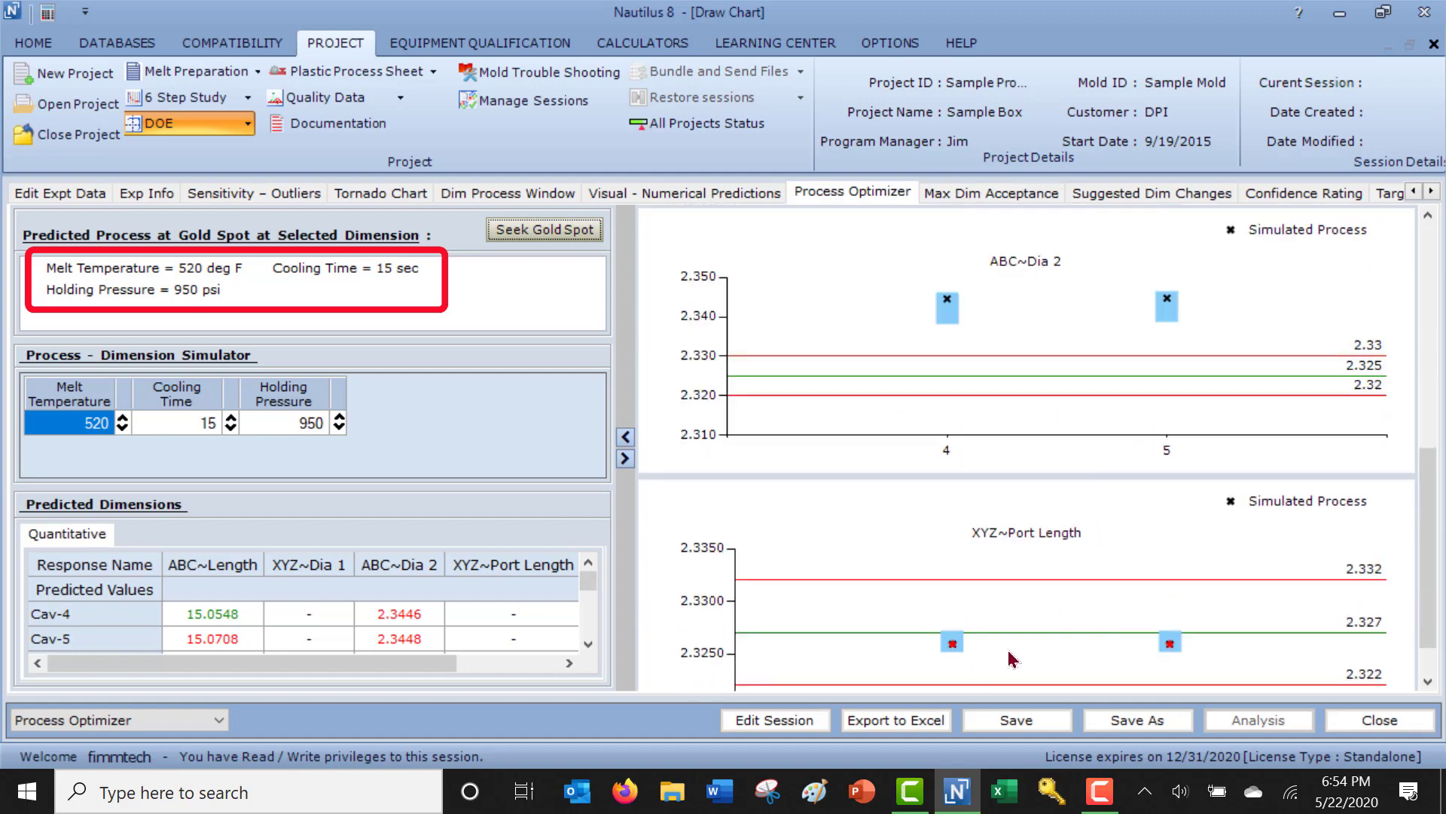
{"action": "mouse_move", "coordinate": [1009, 658]}
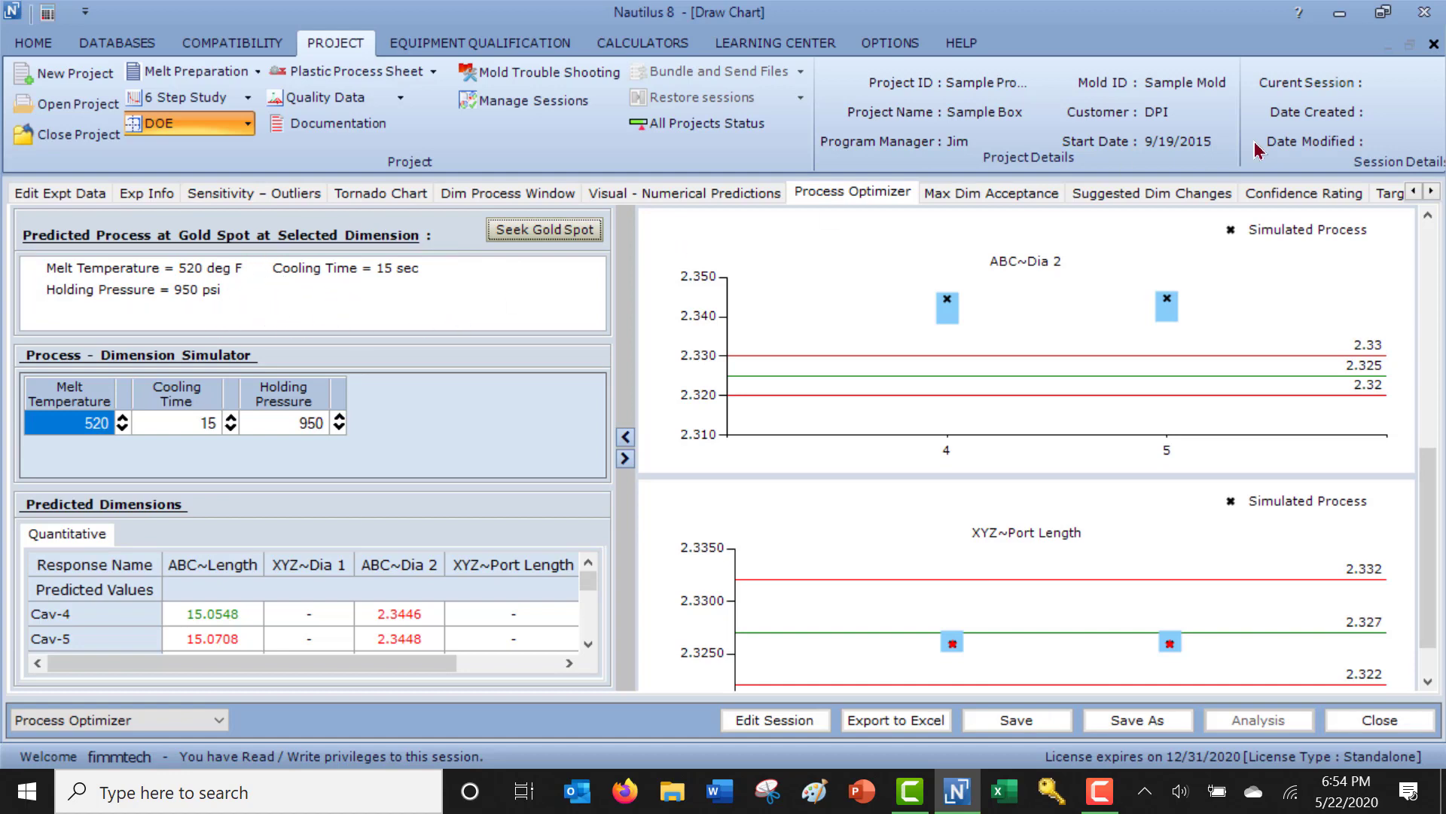
Check the Process Optimizer, and set the melt temperature to 550 in the Suggested Dim Changes simulation for ABC~Dia 2.
{"action": "left_click", "coordinate": [749, 193]}
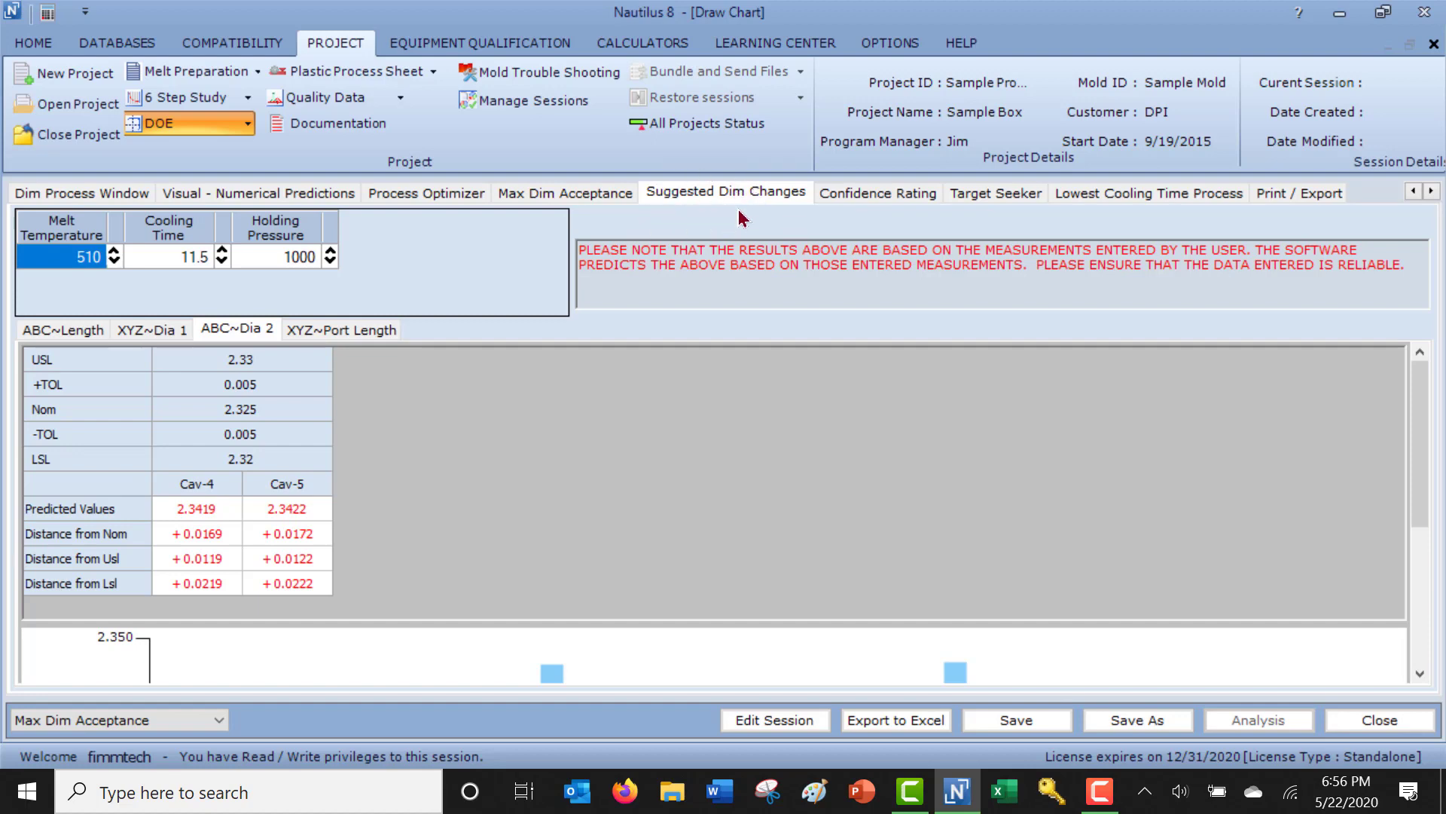
{"action": "left_click", "coordinate": [405, 201]}
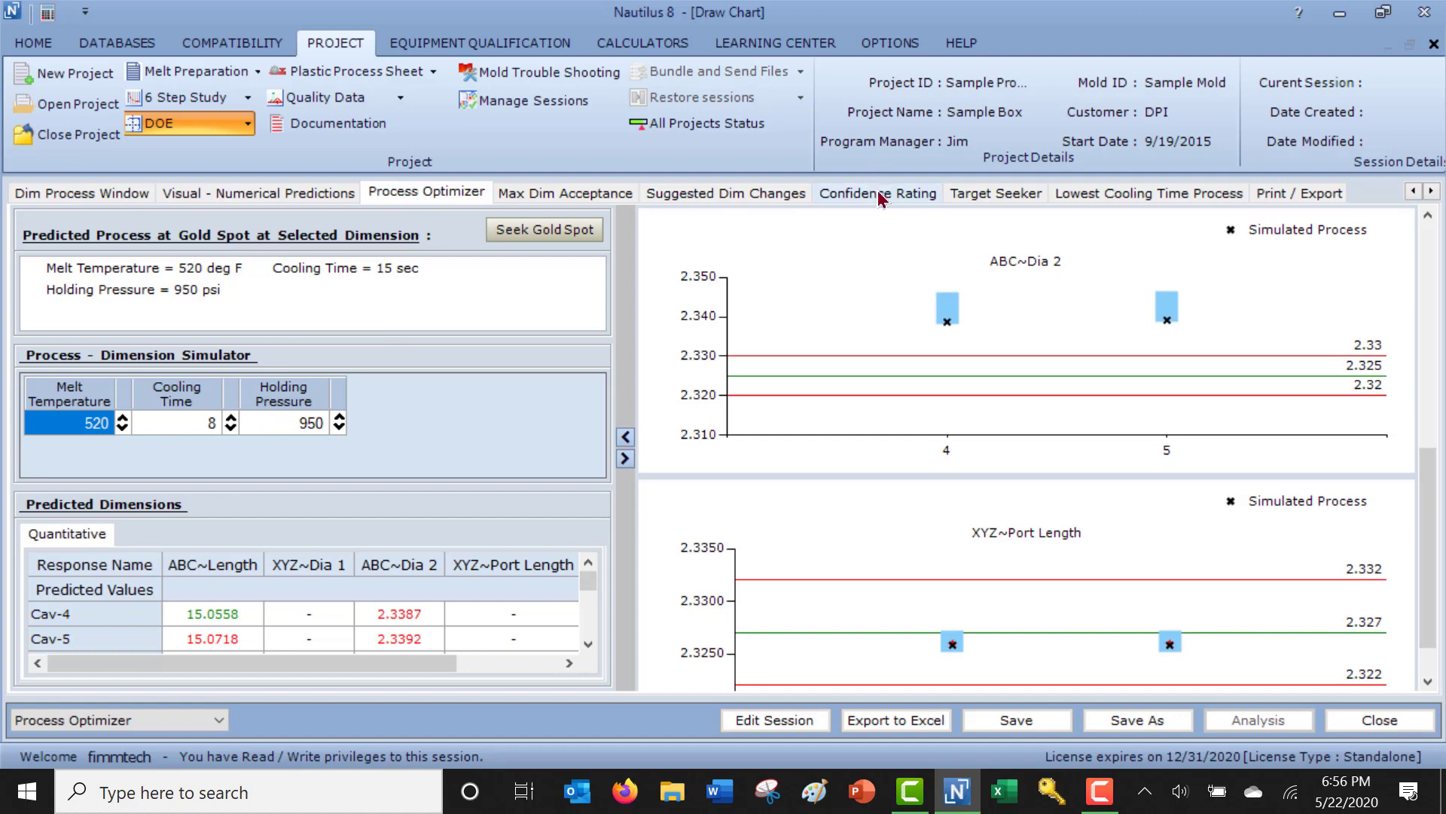
{"action": "left_click", "coordinate": [720, 196]}
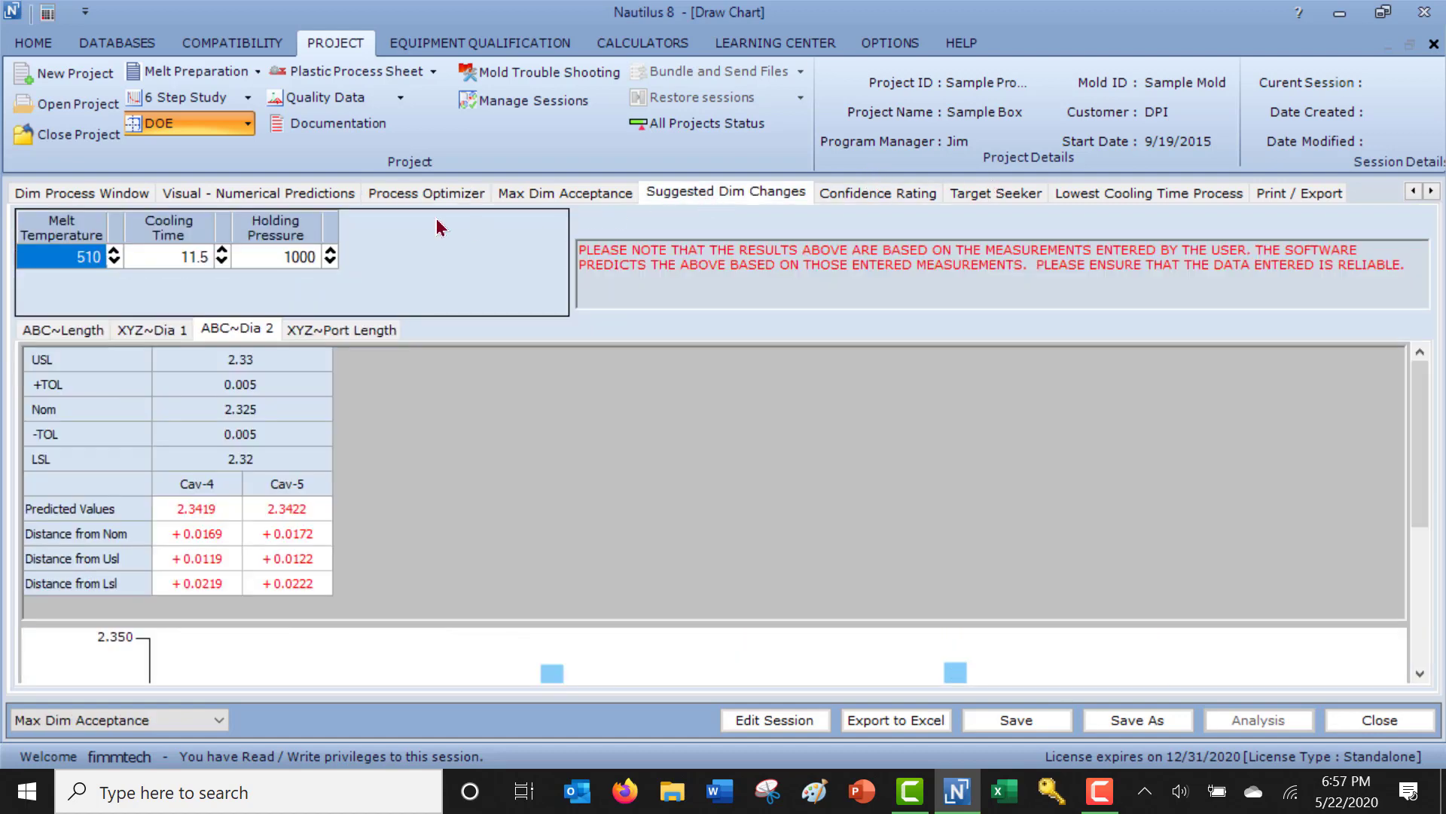
{"action": "left_click", "coordinate": [113, 252]}
{"action": "left_click", "coordinate": [113, 252]}
{"action": "left_click", "coordinate": [113, 252]}
{"action": "left_click", "coordinate": [113, 251]}
{"action": "left_click", "coordinate": [113, 251]}
{"action": "left_click", "coordinate": [113, 252]}
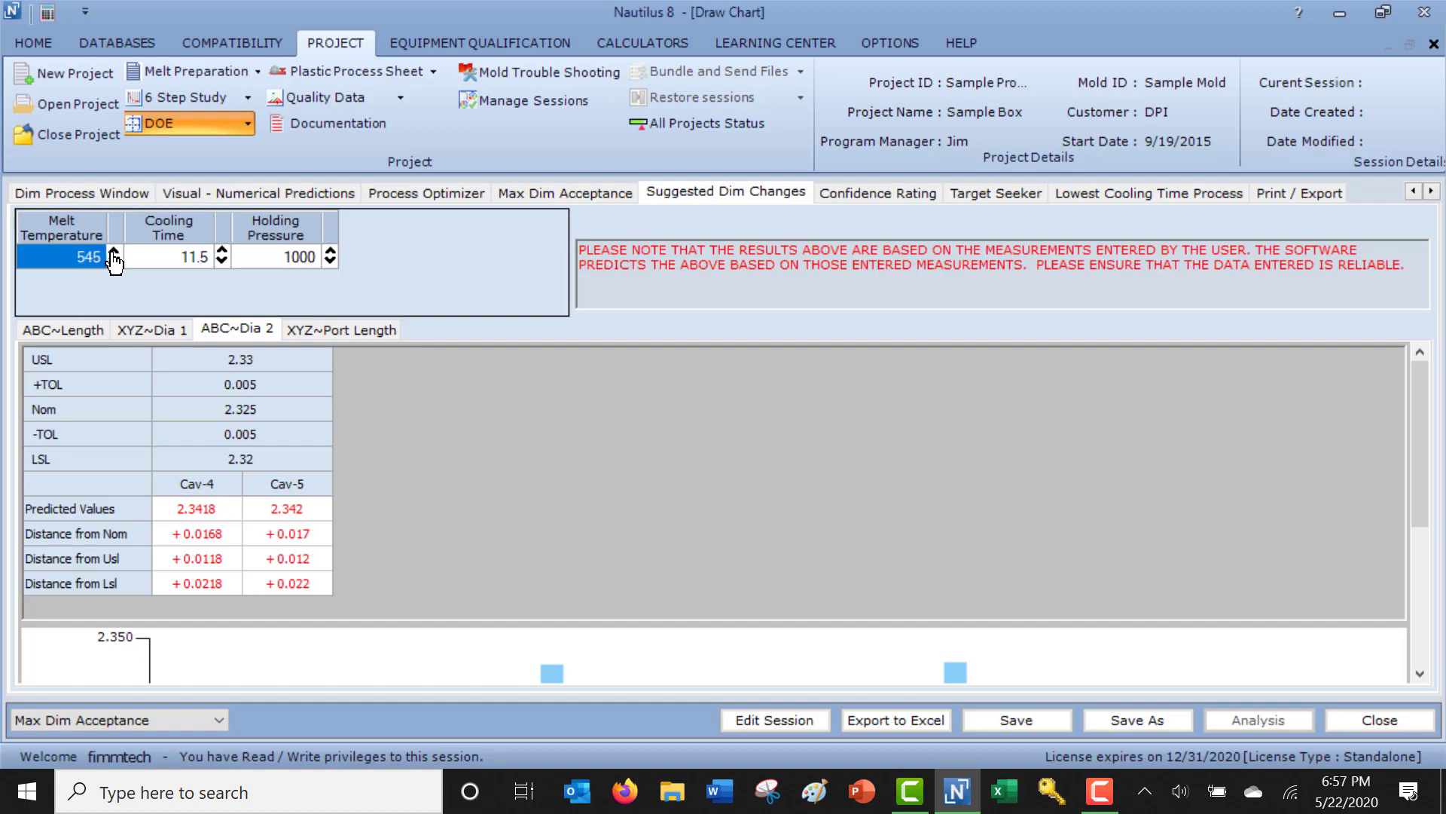
{"action": "left_click", "coordinate": [114, 251]}
{"action": "left_click", "coordinate": [114, 251]}
Set the cooling time to 15 and the holding pressure to 950 for the suggested ABC~Dia 2 dimension changes.
{"action": "left_click", "coordinate": [222, 252]}
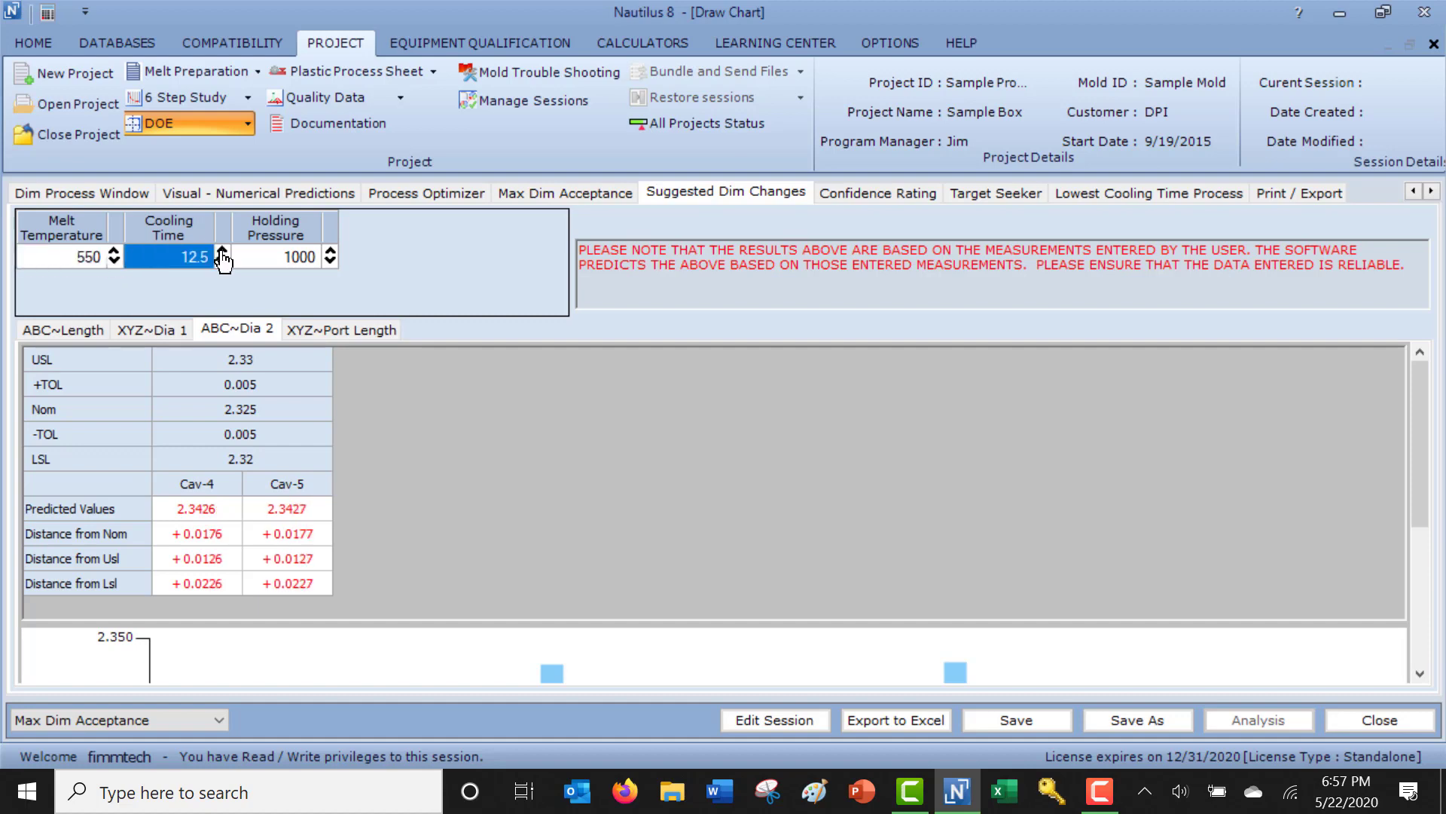
{"action": "left_click", "coordinate": [222, 251]}
{"action": "left_click", "coordinate": [223, 252]}
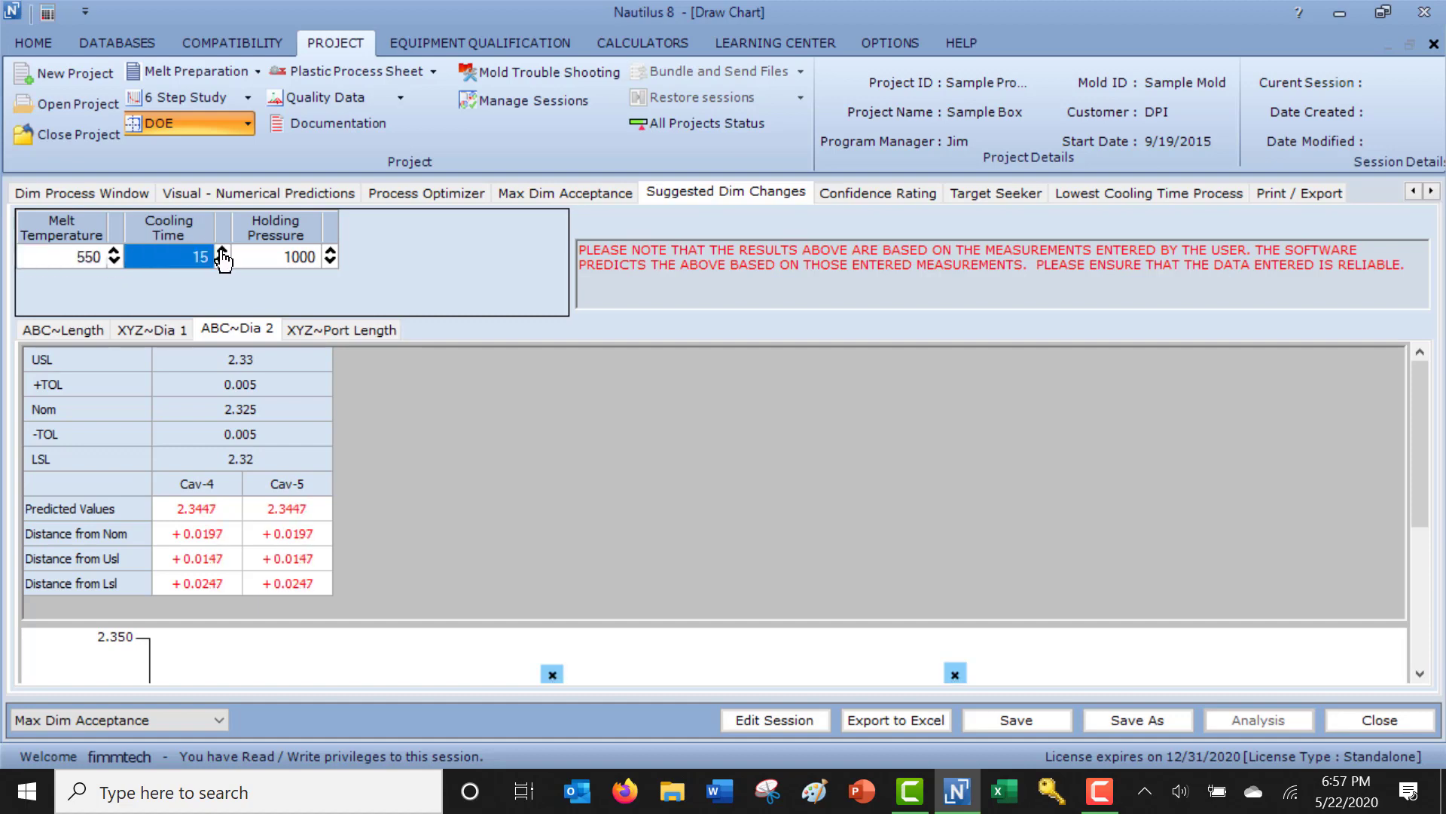
{"action": "left_click", "coordinate": [330, 263]}
{"action": "left_click", "coordinate": [331, 262]}
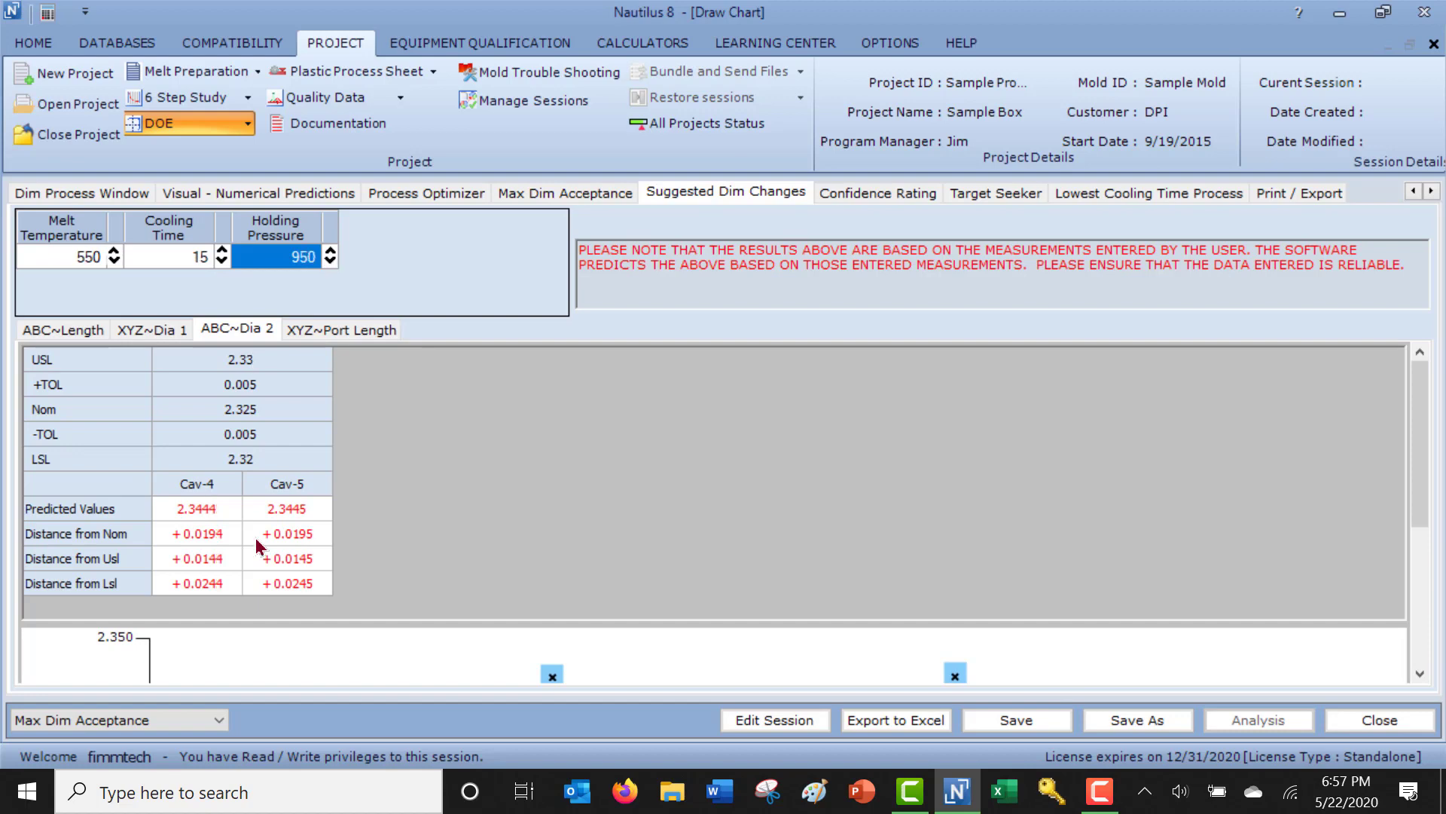